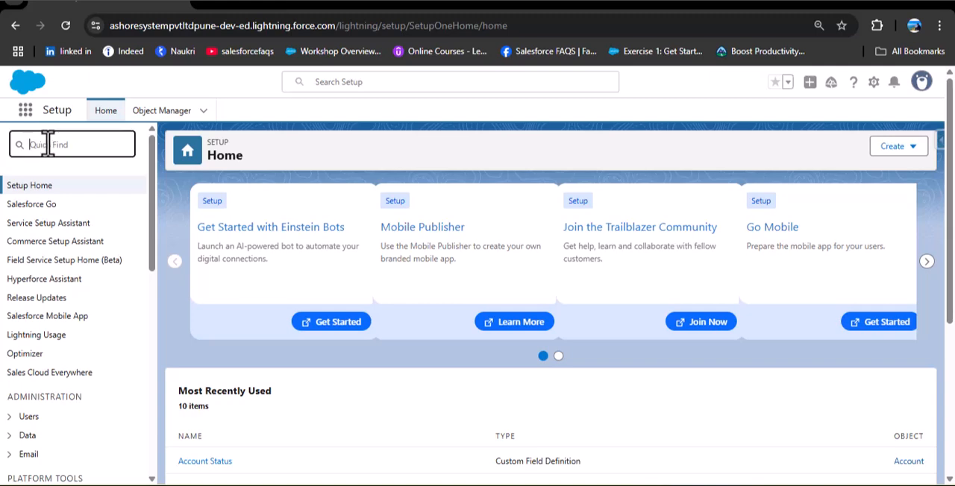
Find Flows in Setup, start a new record-triggered flow, and review its trigger, entry condition and optimization options.
{"action": "type", "text": "Flows"}
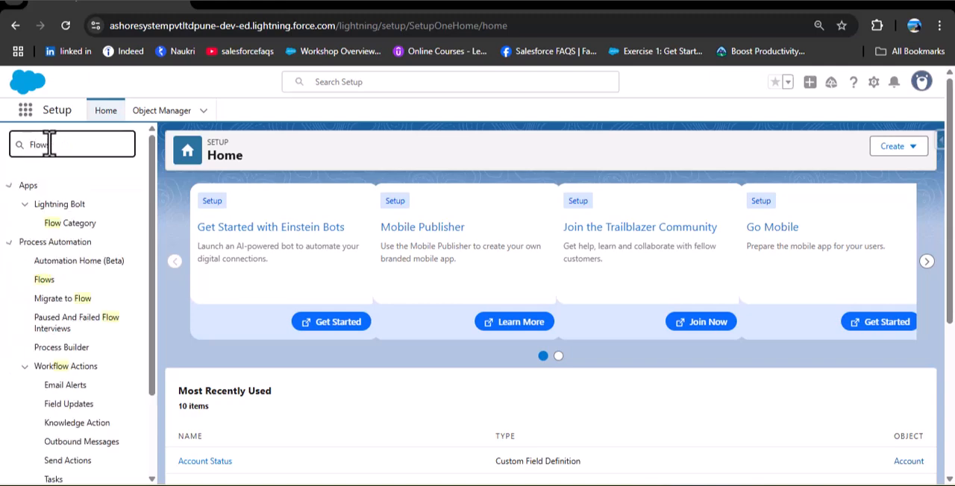
{"action": "left_click", "coordinate": [44, 204]}
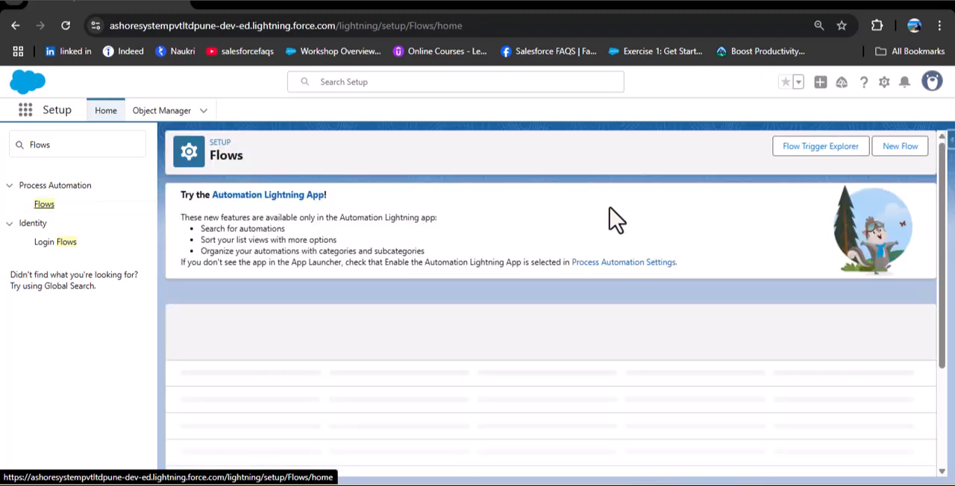
{"action": "left_click", "coordinate": [911, 146]}
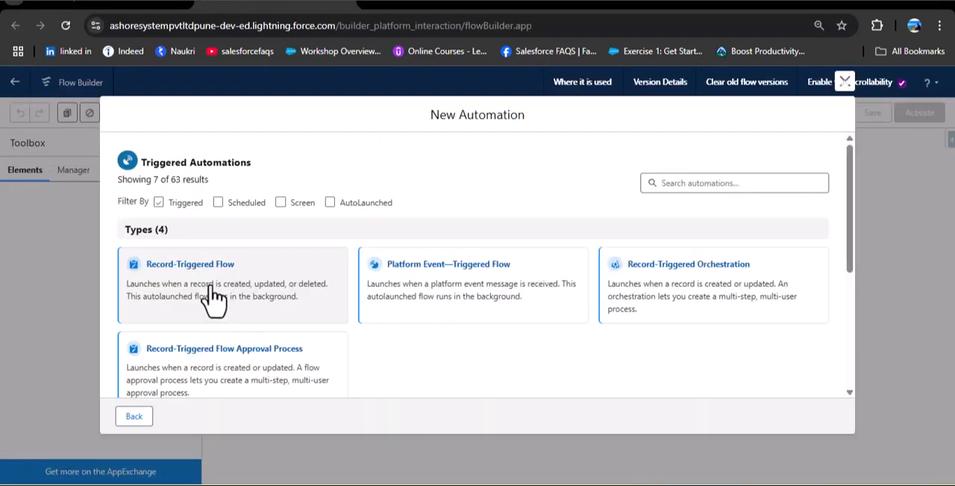
{"action": "left_click", "coordinate": [215, 298]}
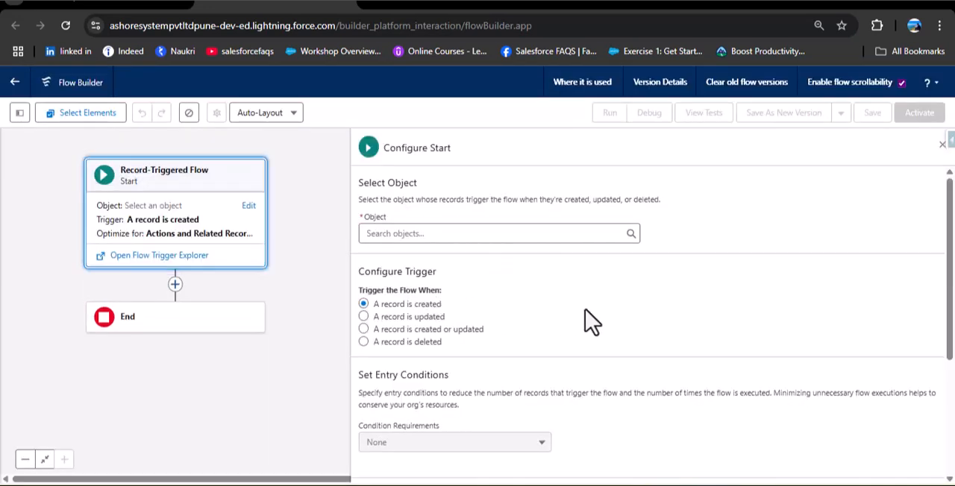
{"action": "scroll", "coordinate": [631, 317], "scroll_direction": "down", "scroll_amount": 3}
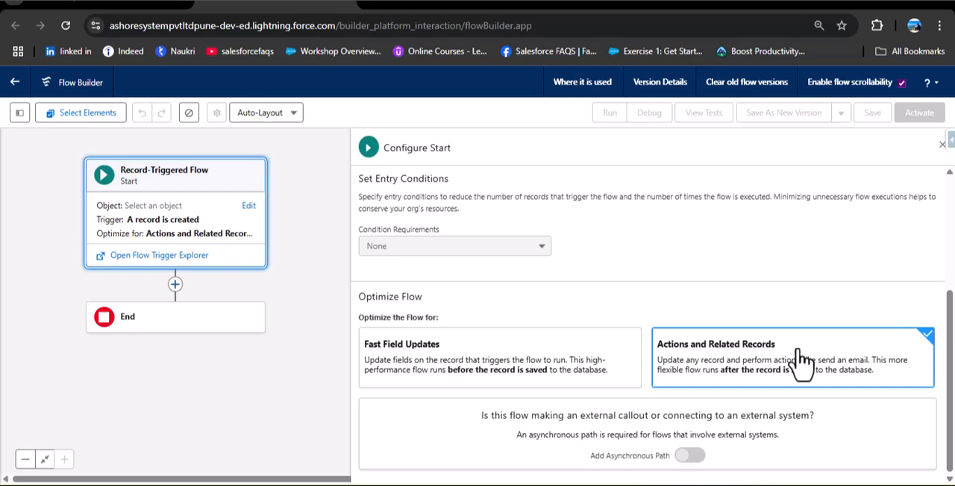
{"action": "scroll", "coordinate": [684, 373], "scroll_direction": "up", "scroll_amount": 3}
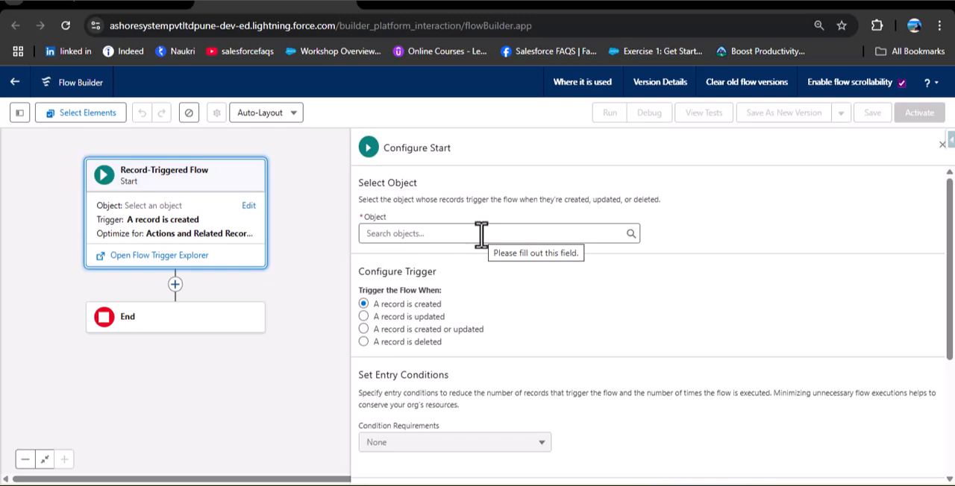
{"action": "scroll", "coordinate": [701, 328], "scroll_direction": "down", "scroll_amount": 5}
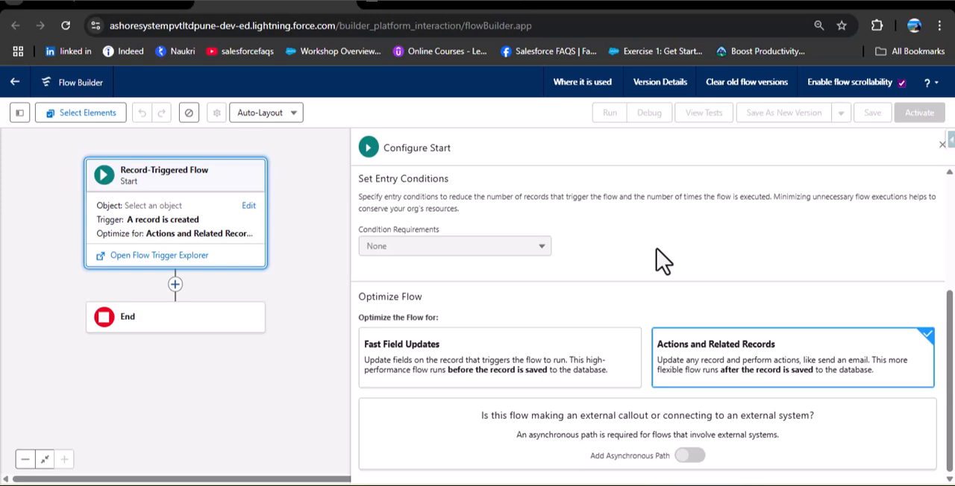
Switch to the Salesforce Admin Training Course page and review its course contents from Module 1 through Module 10.
{"action": "key", "text": "ctrl+Tab"}
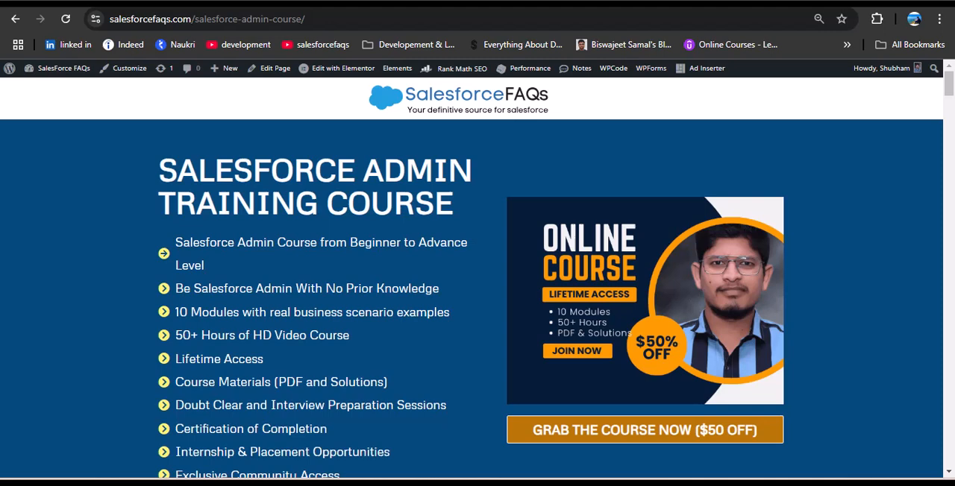
{"action": "scroll", "coordinate": [191, 256], "scroll_direction": "down", "scroll_amount": 1}
{"action": "scroll", "coordinate": [191, 256], "scroll_direction": "up", "scroll_amount": 1}
{"action": "scroll", "coordinate": [191, 256], "scroll_direction": "down", "scroll_amount": 1}
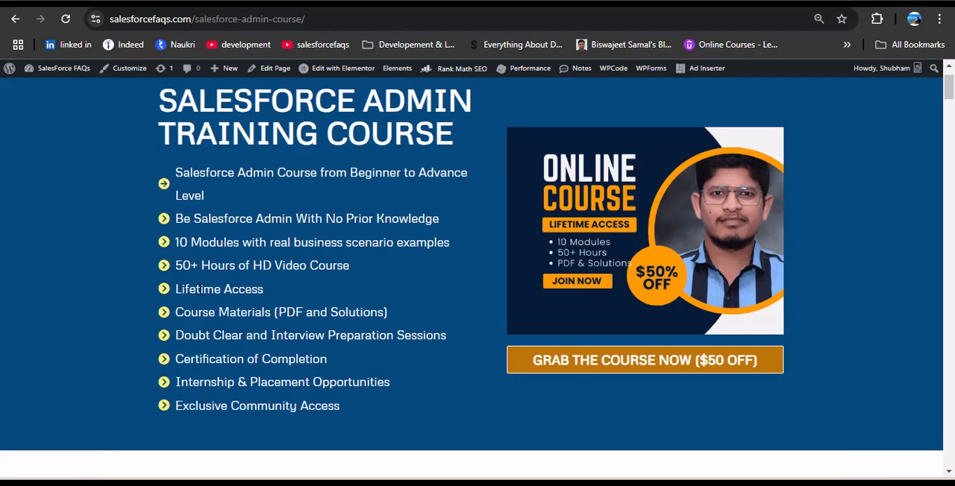
{"action": "scroll", "coordinate": [243, 328], "scroll_direction": "down", "scroll_amount": 20}
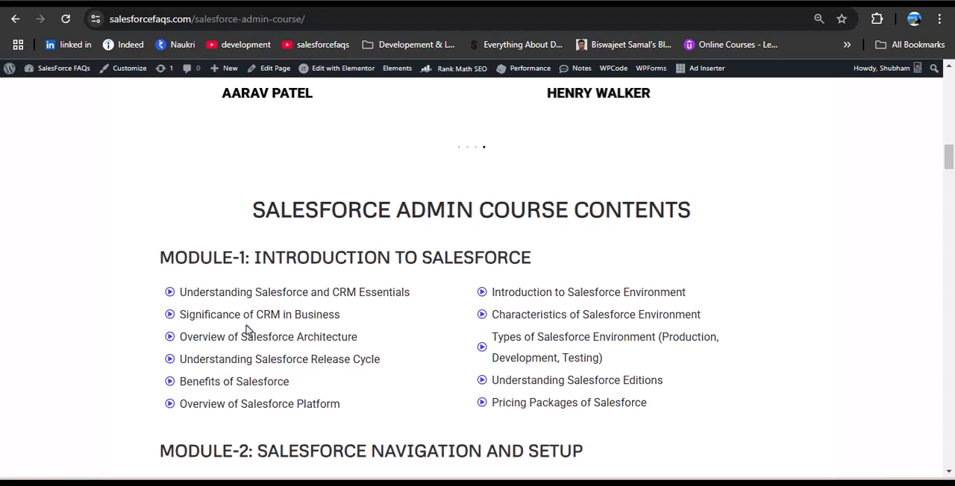
{"action": "scroll", "coordinate": [271, 317], "scroll_direction": "down", "scroll_amount": 2}
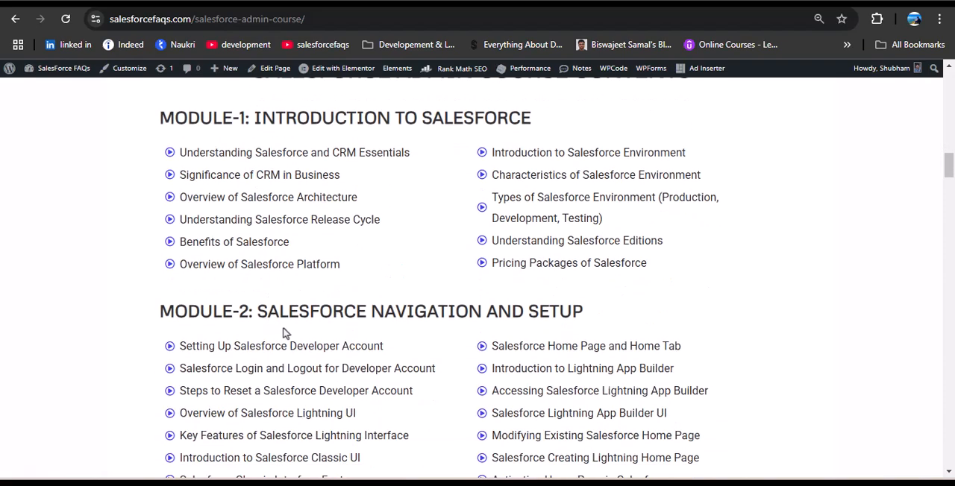
{"action": "scroll", "coordinate": [284, 333], "scroll_direction": "down", "scroll_amount": 5}
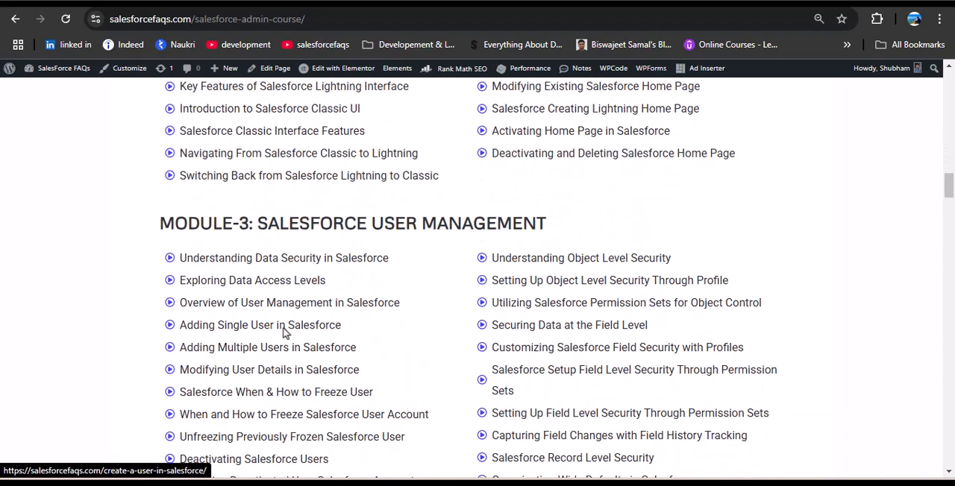
{"action": "scroll", "coordinate": [376, 285], "scroll_direction": "down", "scroll_amount": 3}
{"action": "scroll", "coordinate": [375, 290], "scroll_direction": "up", "scroll_amount": 2}
{"action": "scroll", "coordinate": [377, 292], "scroll_direction": "down", "scroll_amount": 5}
{"action": "scroll", "coordinate": [376, 291], "scroll_direction": "down", "scroll_amount": 4}
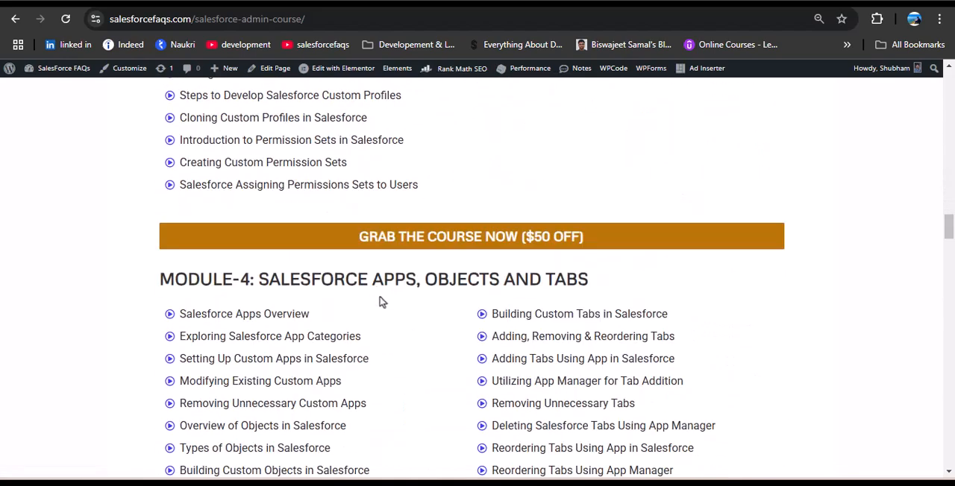
{"action": "scroll", "coordinate": [379, 302], "scroll_direction": "down", "scroll_amount": 6}
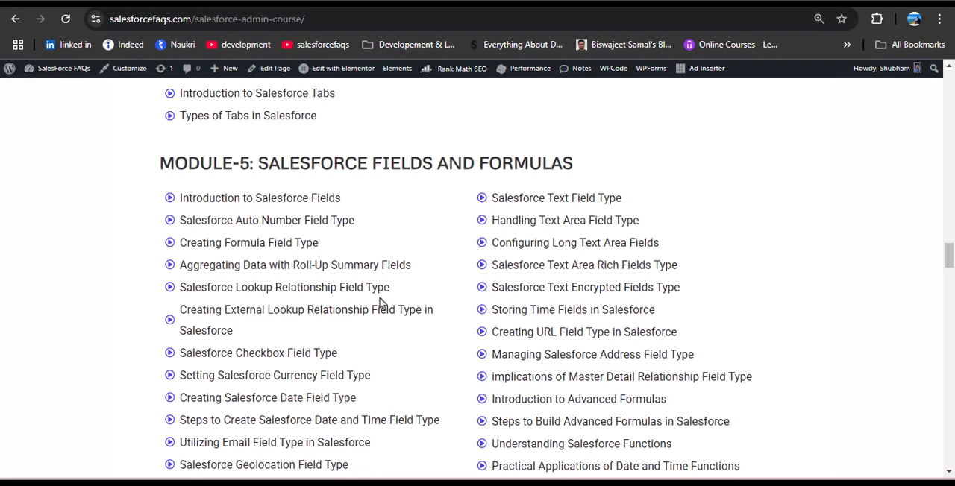
{"action": "scroll", "coordinate": [380, 302], "scroll_direction": "down", "scroll_amount": 5}
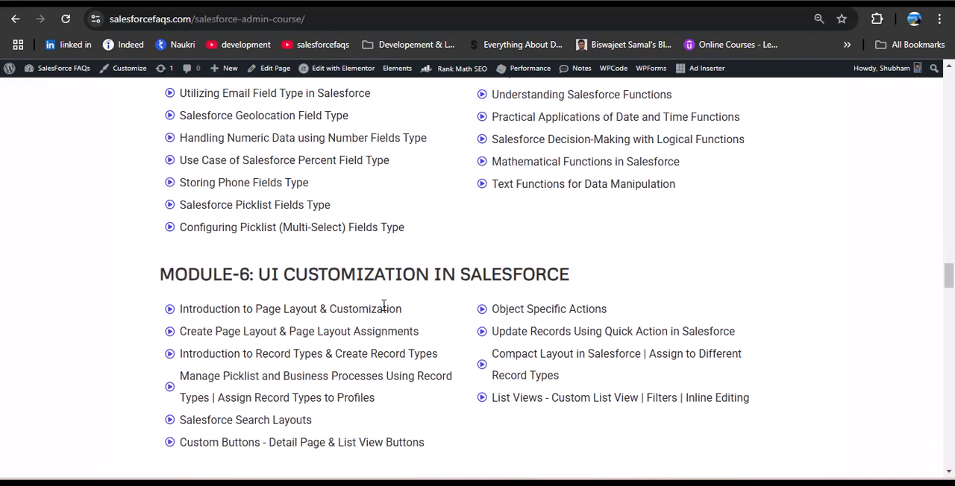
{"action": "scroll", "coordinate": [383, 306], "scroll_direction": "down", "scroll_amount": 8}
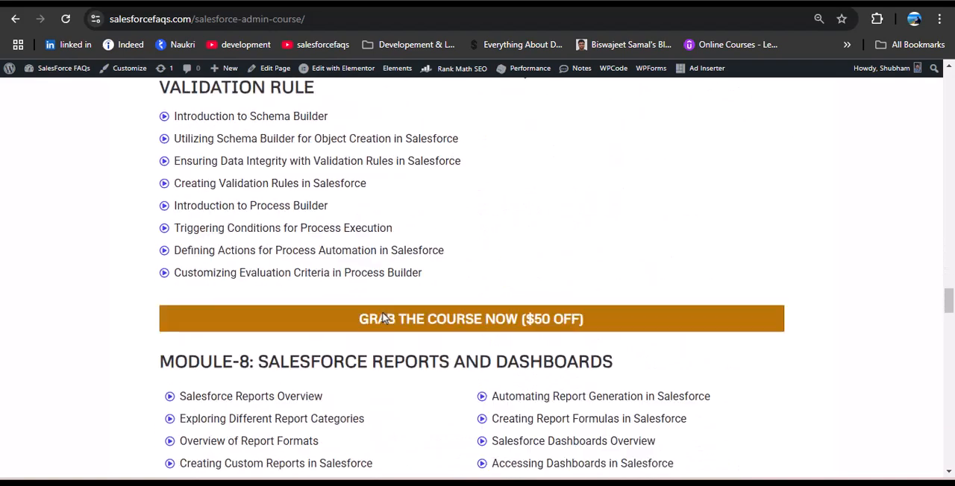
{"action": "scroll", "coordinate": [383, 318], "scroll_direction": "down", "scroll_amount": 2}
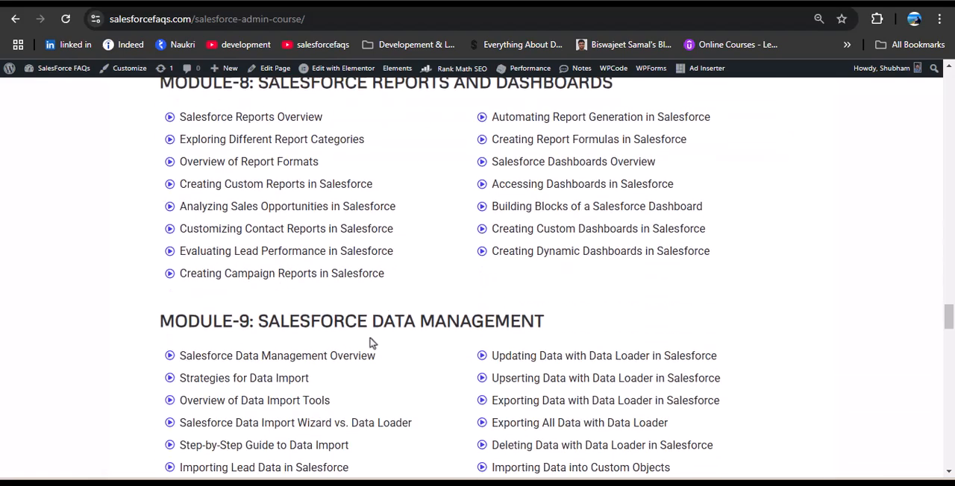
{"action": "scroll", "coordinate": [367, 346], "scroll_direction": "down", "scroll_amount": 4}
{"action": "scroll", "coordinate": [367, 346], "scroll_direction": "down", "scroll_amount": 2}
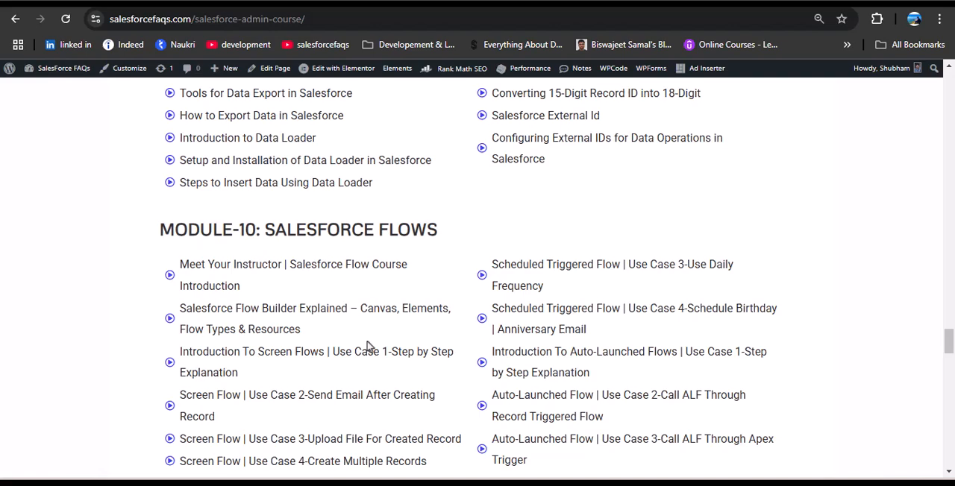
{"action": "scroll", "coordinate": [366, 345], "scroll_direction": "up", "scroll_amount": 20}
{"action": "scroll", "coordinate": [366, 344], "scroll_direction": "up", "scroll_amount": 5}
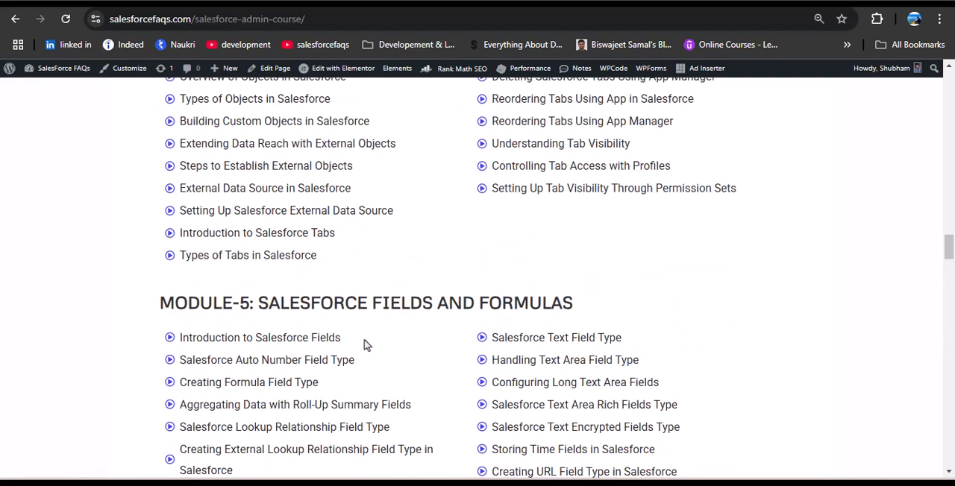
{"action": "scroll", "coordinate": [365, 345], "scroll_direction": "down", "scroll_amount": 3}
{"action": "scroll", "coordinate": [366, 344], "scroll_direction": "up", "scroll_amount": 5}
{"action": "scroll", "coordinate": [365, 345], "scroll_direction": "up", "scroll_amount": 20}
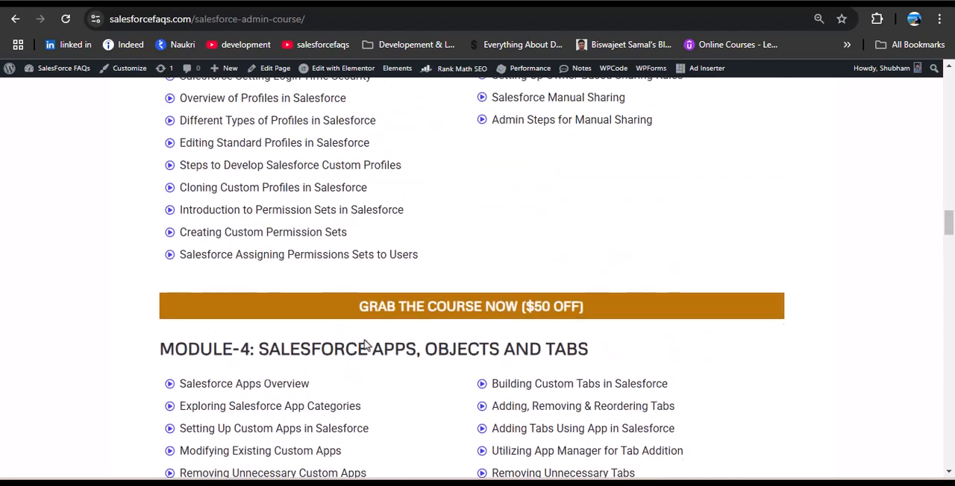
{"action": "scroll", "coordinate": [365, 344], "scroll_direction": "up", "scroll_amount": 8}
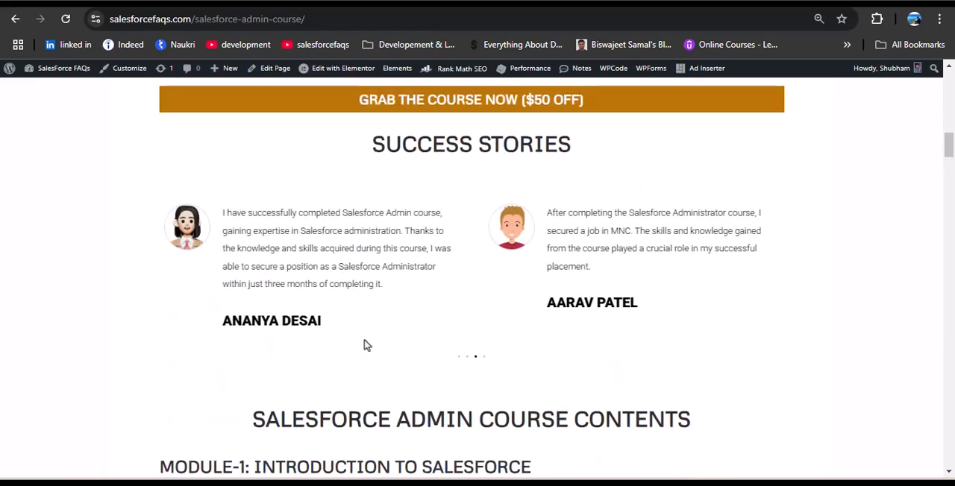
Return to the Salesforce org and open the United Oil & Gas Corp ,USA Branch record from Accounts.
{"action": "key", "text": "alt+Tab"}
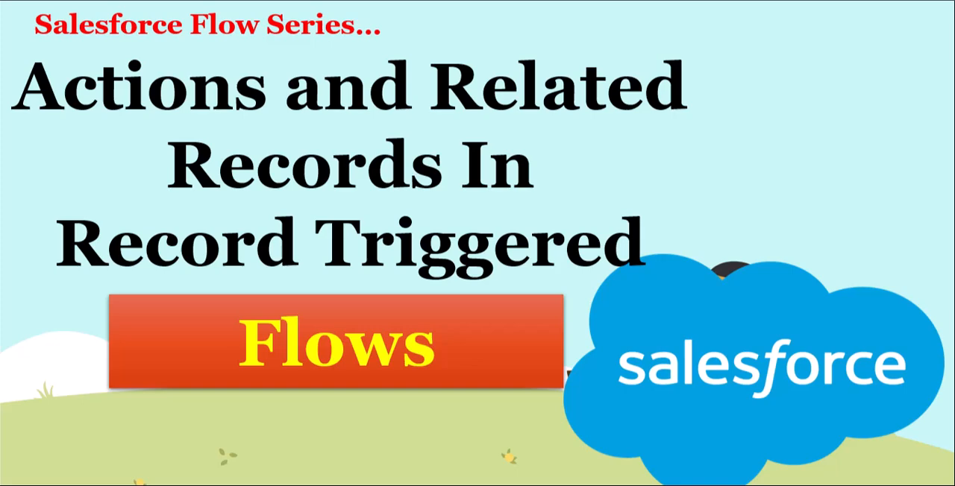
{"action": "key", "text": "alt+Tab"}
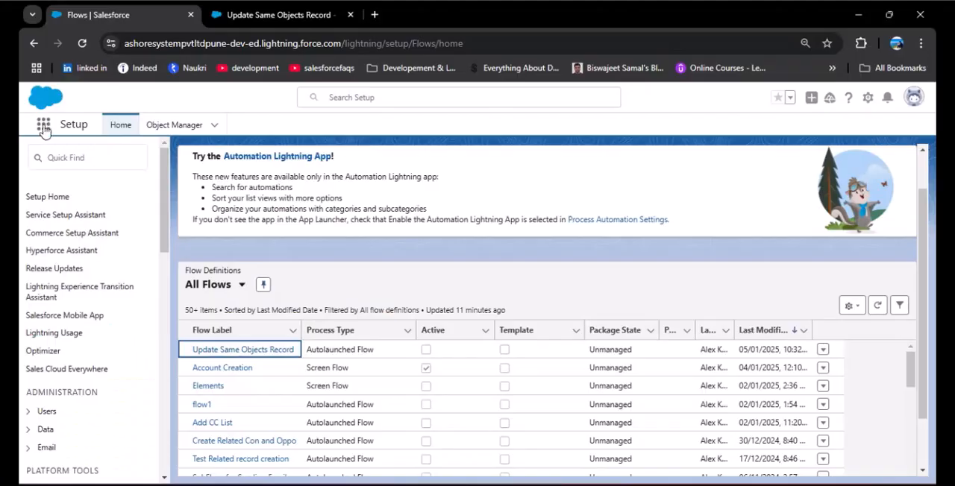
{"action": "left_click", "coordinate": [42, 126]}
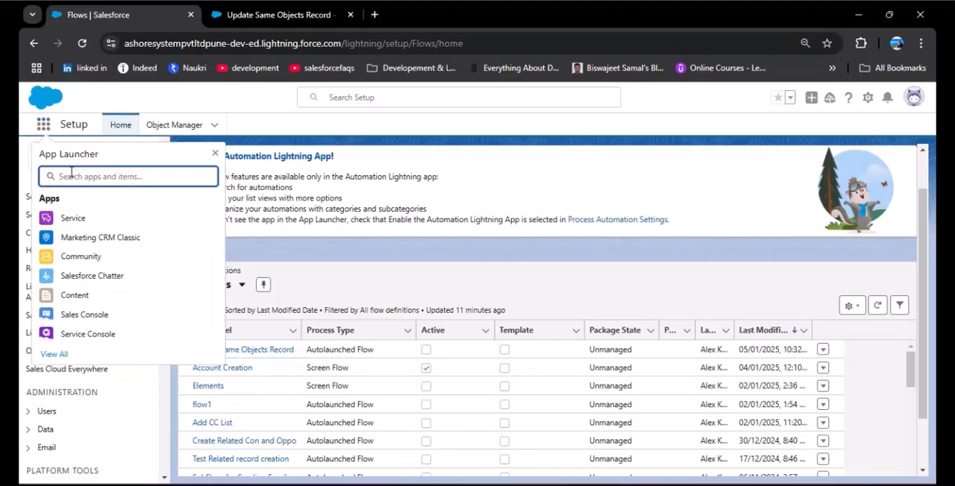
{"action": "type", "text": "Account"}
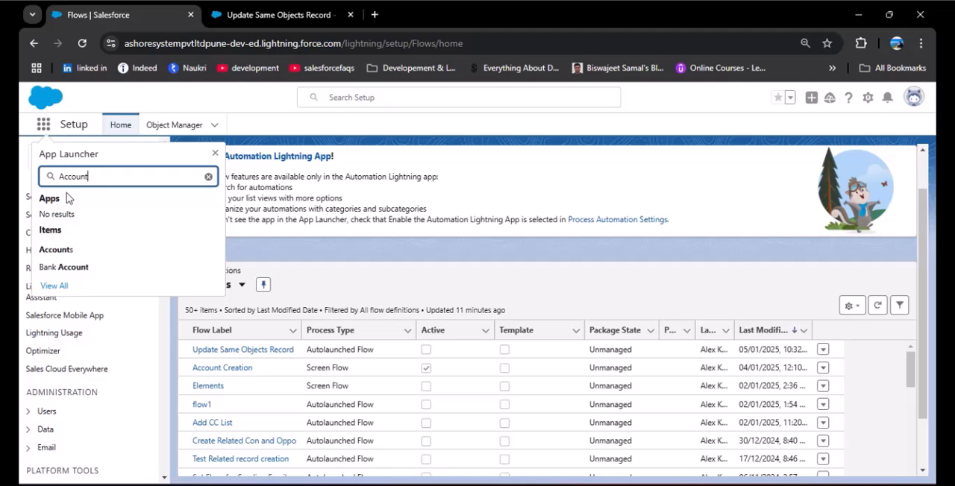
{"action": "left_click", "coordinate": [58, 249]}
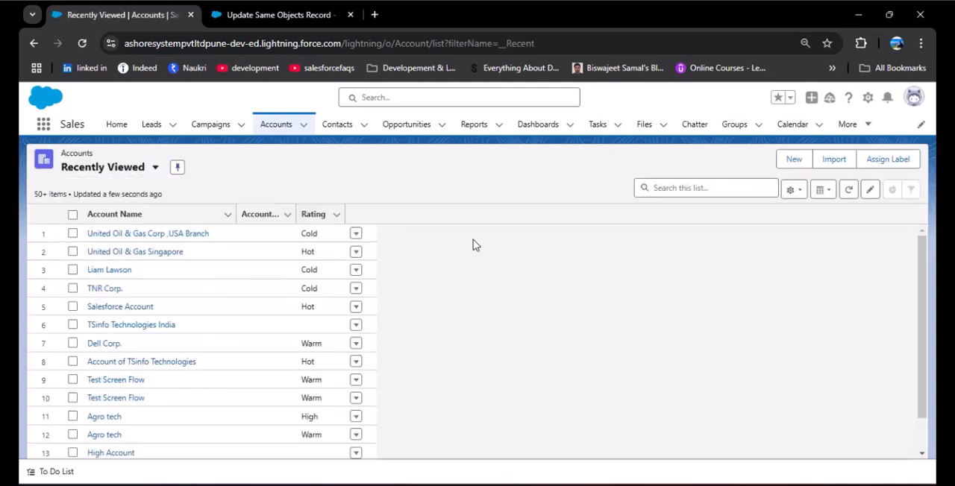
{"action": "left_click", "coordinate": [180, 234]}
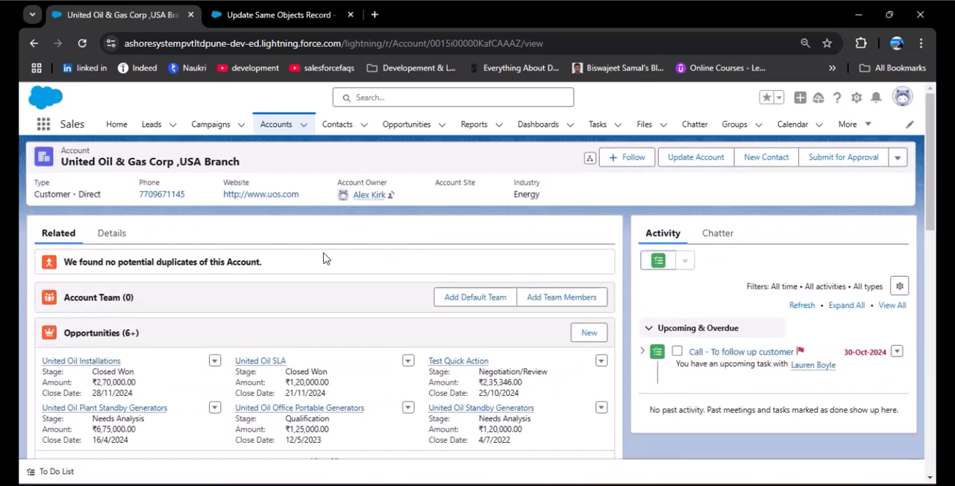
View the full list of the account's related opportunities, and return to the account record.
{"action": "scroll", "coordinate": [320, 286], "scroll_direction": "down", "scroll_amount": 2}
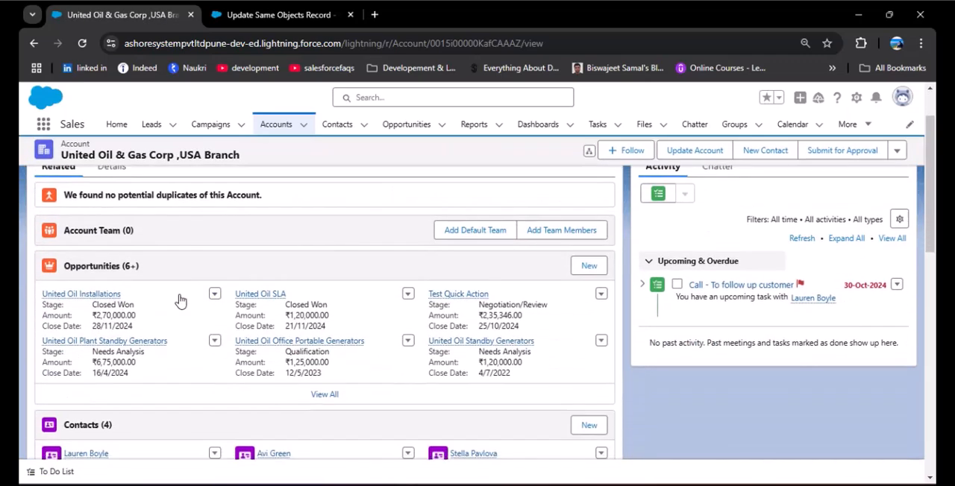
{"action": "left_click", "coordinate": [325, 396]}
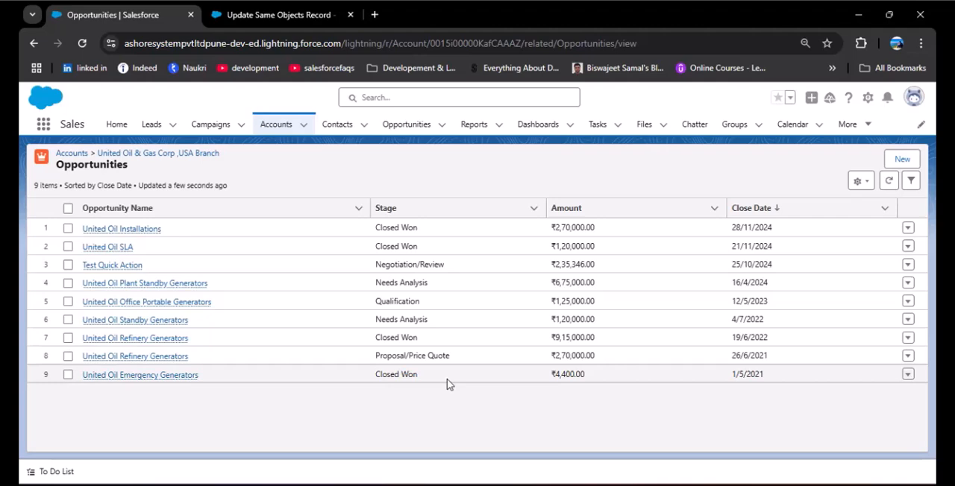
{"action": "left_click", "coordinate": [33, 43]}
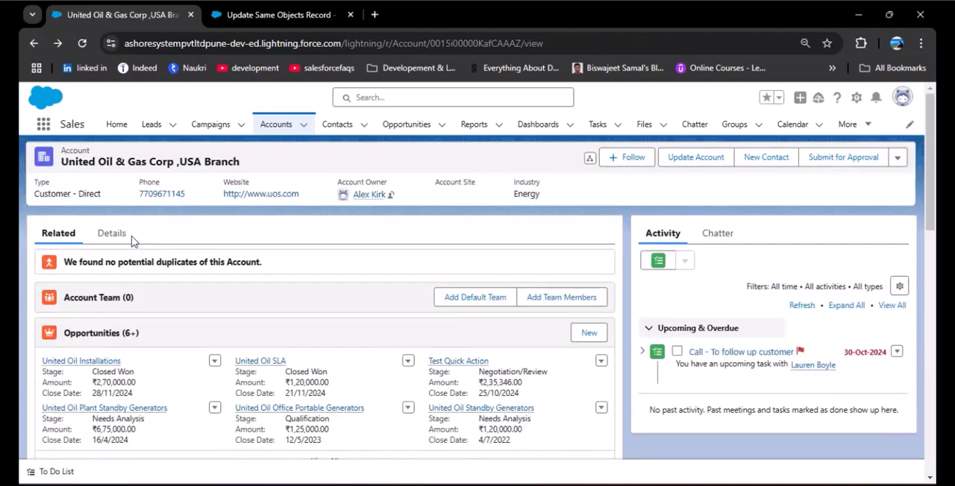
Set Account Priority to Low in the account's details and save the record.
{"action": "left_click", "coordinate": [121, 235]}
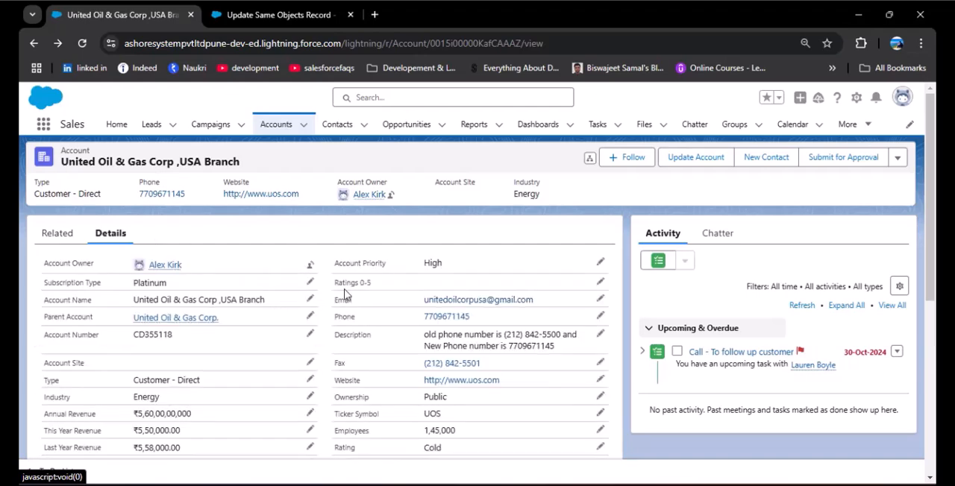
{"action": "left_click", "coordinate": [600, 263]}
{"action": "left_click", "coordinate": [519, 289]}
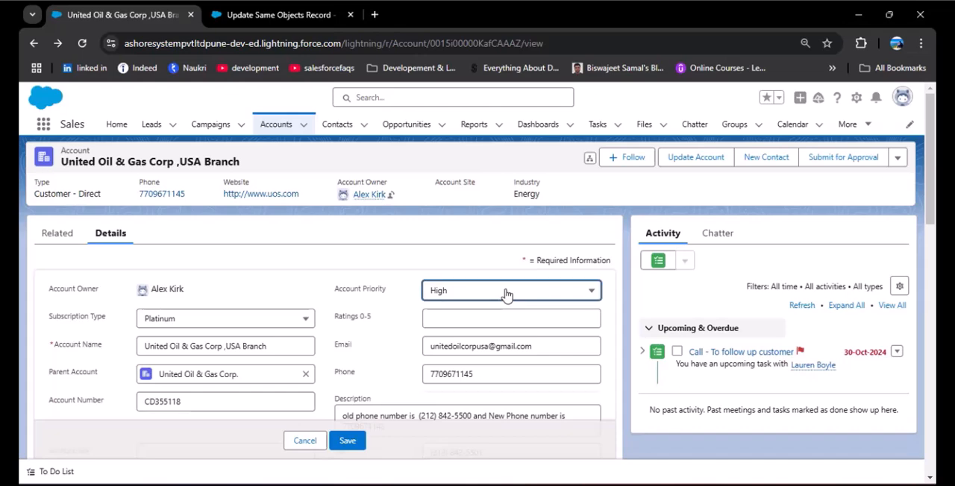
{"action": "left_click", "coordinate": [473, 335]}
{"action": "left_click", "coordinate": [348, 441]}
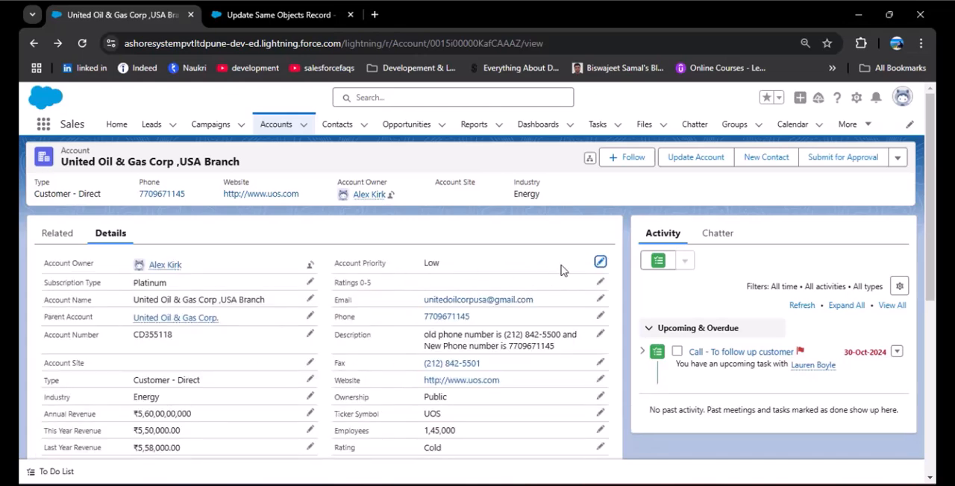
Set the account's Account Priority to High, save the record, and show its related opportunities.
{"action": "left_click", "coordinate": [600, 262]}
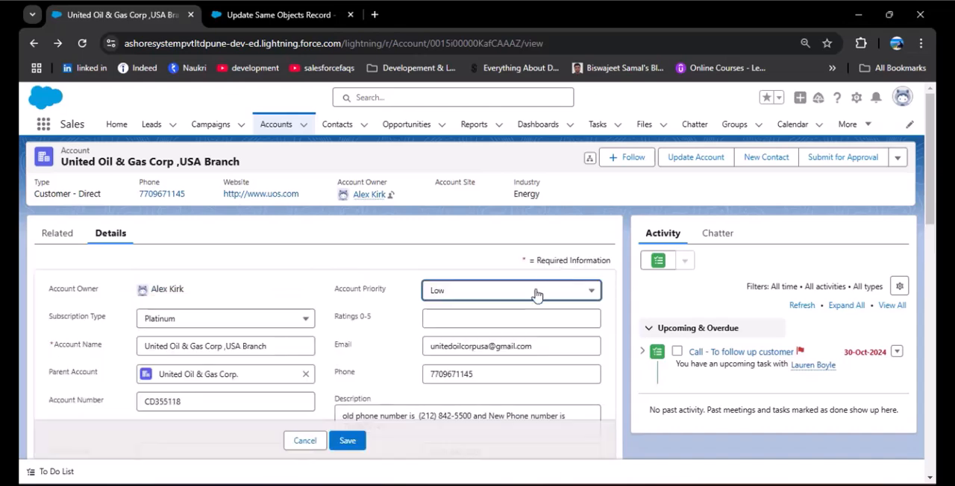
{"action": "left_click", "coordinate": [537, 293]}
{"action": "left_click", "coordinate": [479, 379]}
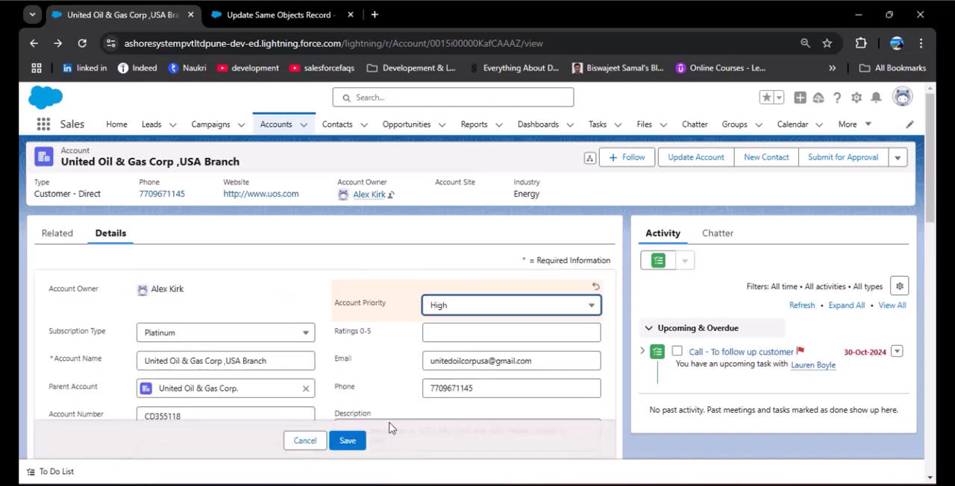
{"action": "left_click", "coordinate": [348, 441]}
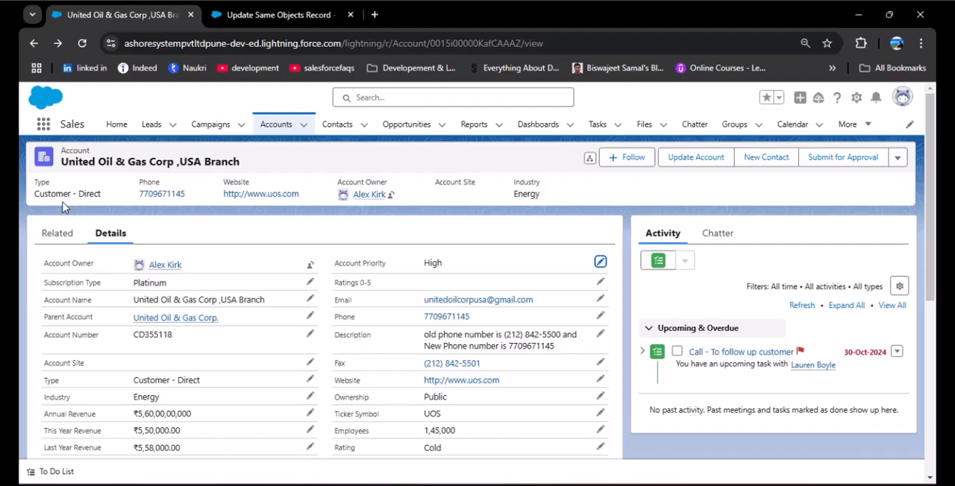
{"action": "left_click", "coordinate": [55, 234]}
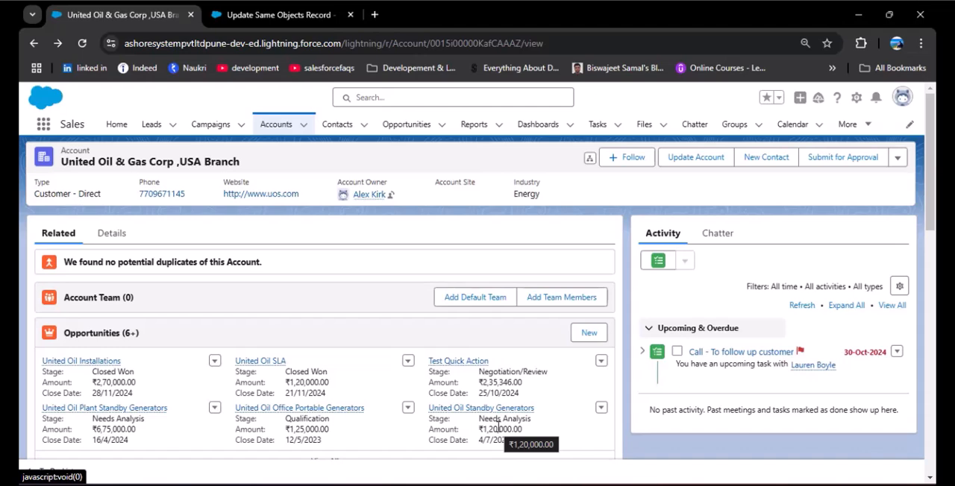
Leave the Update Same Objects Record flow for the Flows list and create a new Record-Triggered Flow from scratch.
{"action": "left_click", "coordinate": [280, 15]}
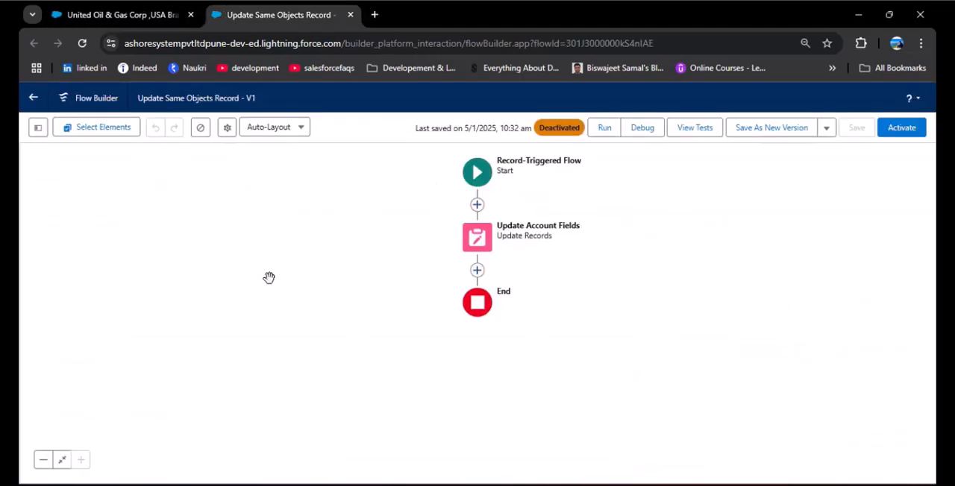
{"action": "left_click", "coordinate": [41, 98]}
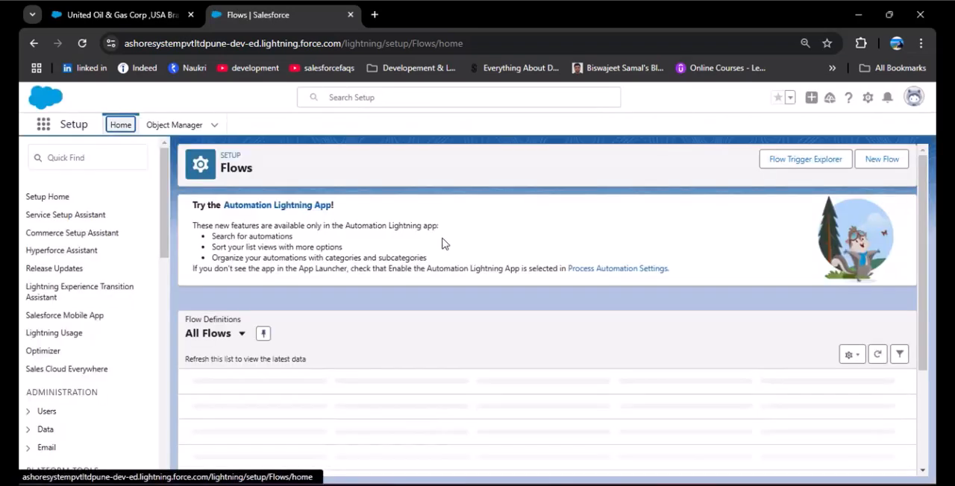
{"action": "left_click", "coordinate": [873, 169]}
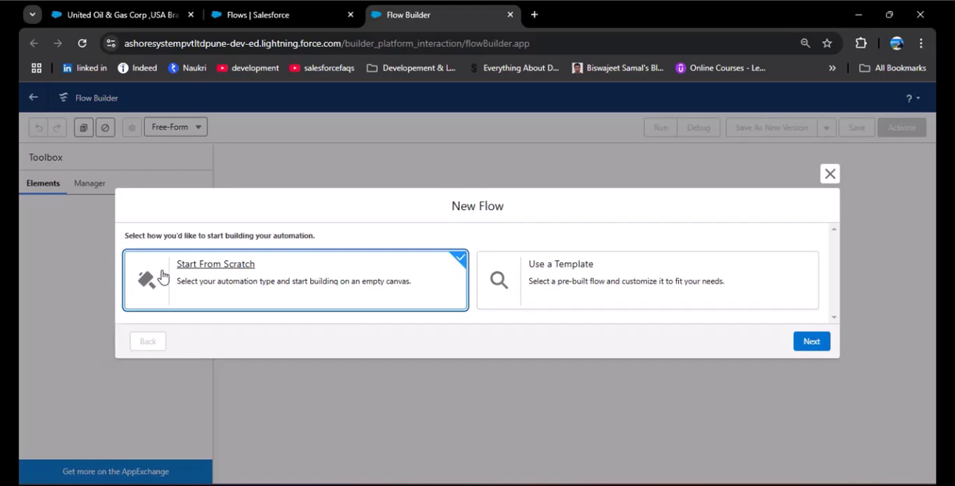
{"action": "left_click", "coordinate": [811, 341]}
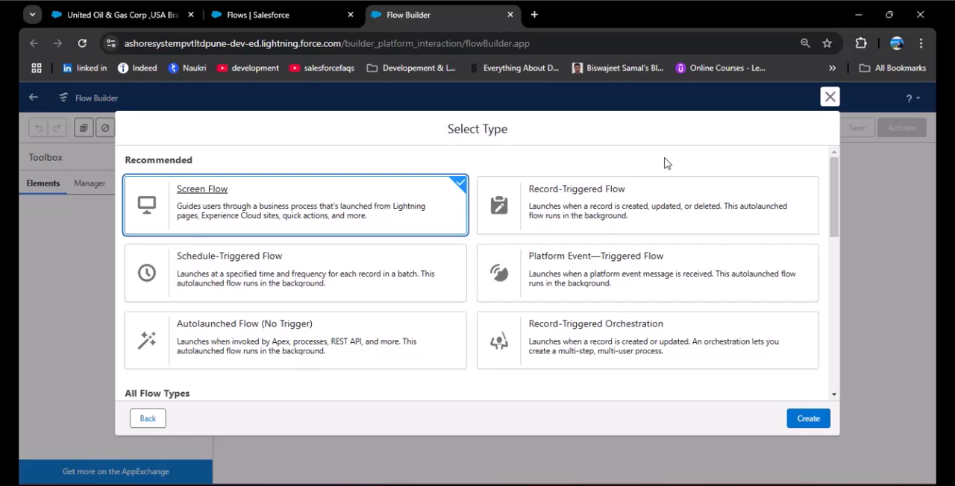
{"action": "left_click", "coordinate": [591, 203]}
{"action": "left_click", "coordinate": [810, 421]}
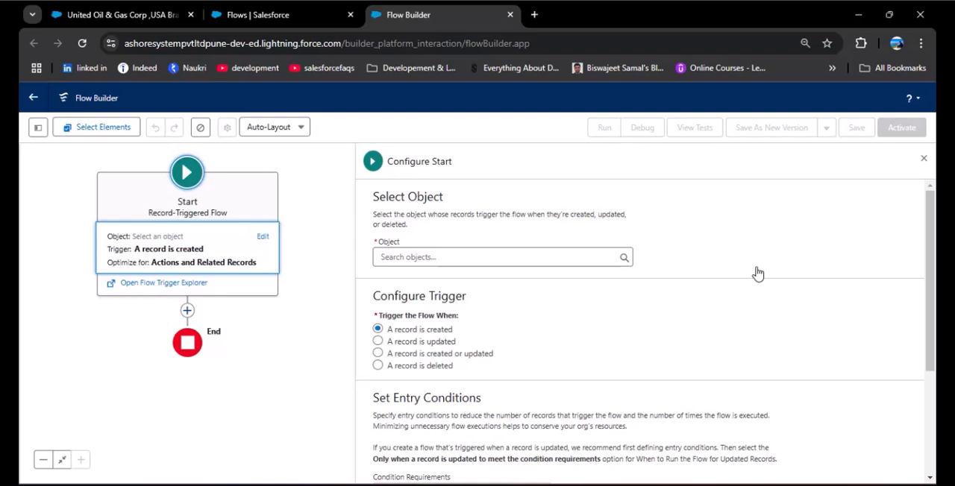
Set the flow's start object to Account and trigger the flow when a record is updated.
{"action": "left_click", "coordinate": [592, 259]}
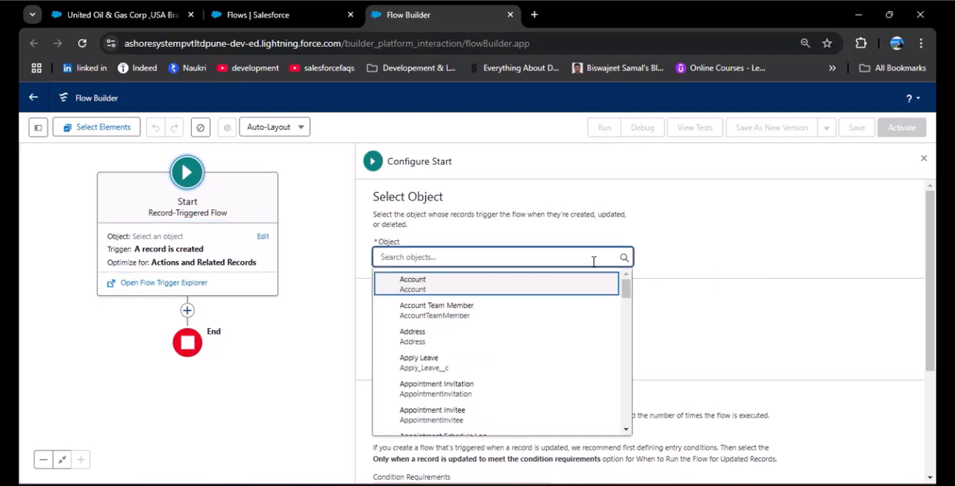
{"action": "left_click", "coordinate": [512, 291]}
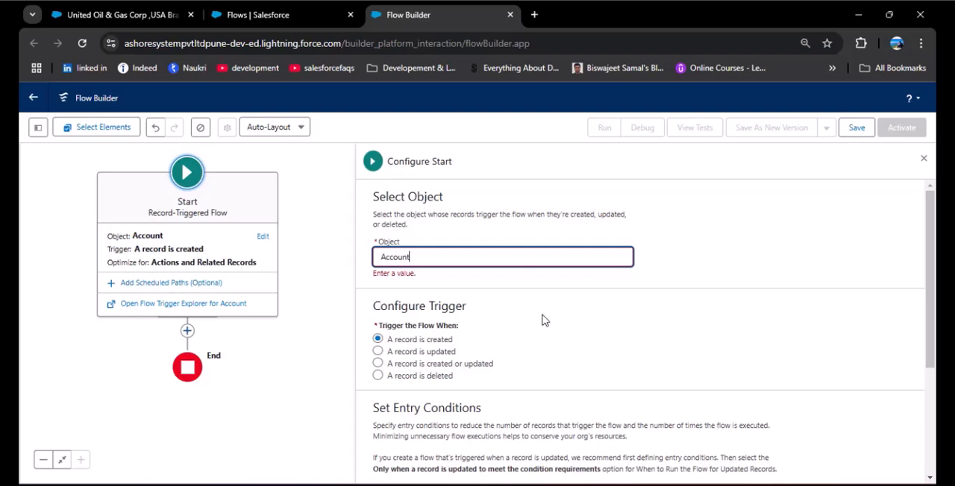
{"action": "left_click", "coordinate": [377, 354]}
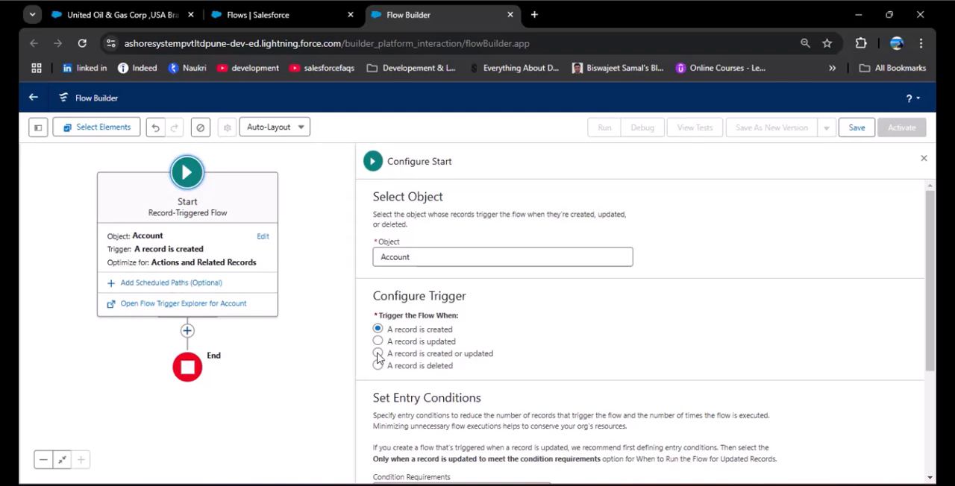
{"action": "left_click", "coordinate": [378, 341]}
Require all entry conditions to be met (AND) and add the condition Account_Priority__c Equals High.
{"action": "scroll", "coordinate": [506, 326], "scroll_direction": "down", "scroll_amount": 3}
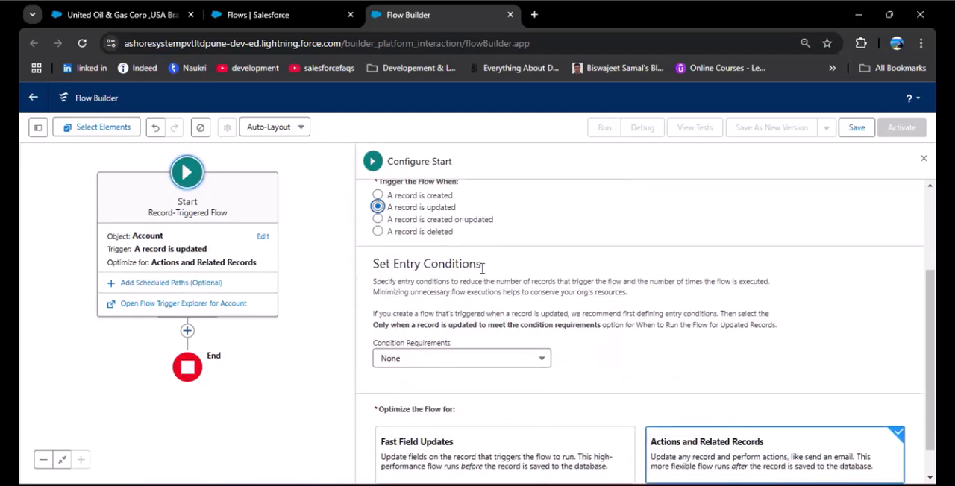
{"action": "left_click", "coordinate": [479, 365]}
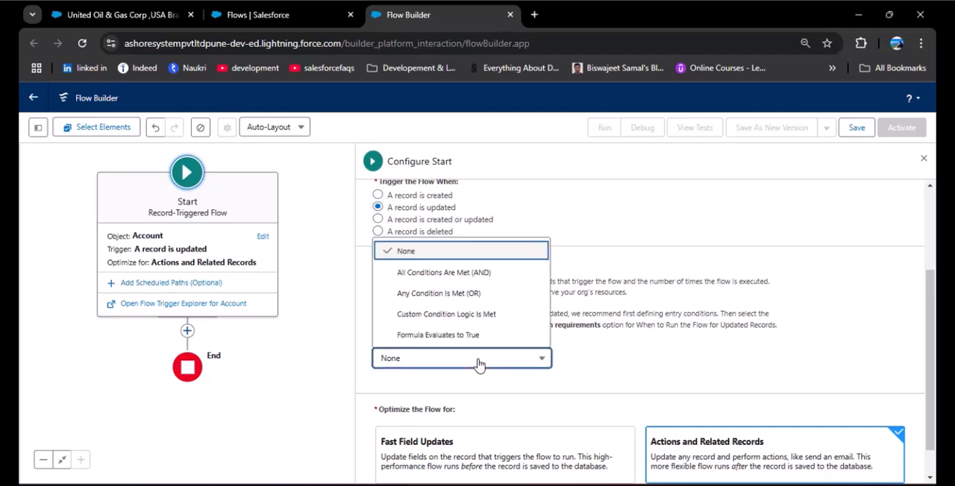
{"action": "left_click", "coordinate": [481, 274]}
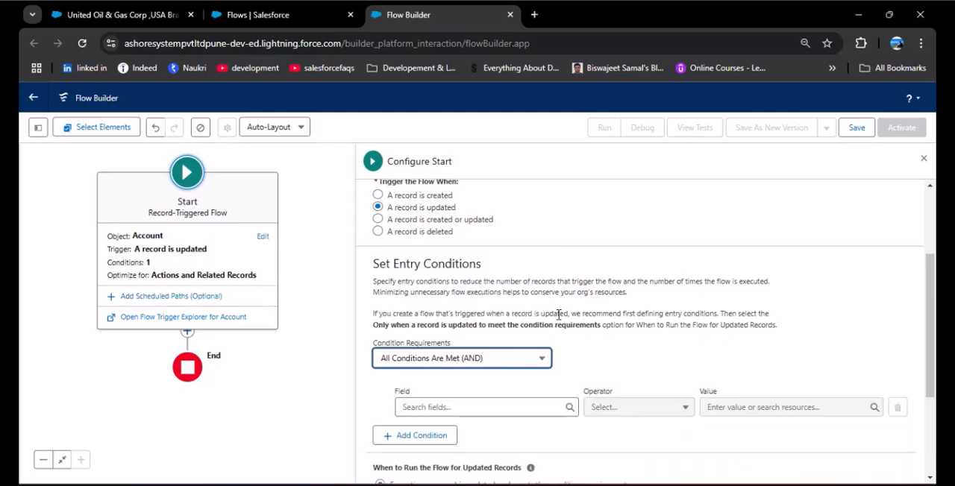
{"action": "scroll", "coordinate": [576, 321], "scroll_direction": "down", "scroll_amount": 2}
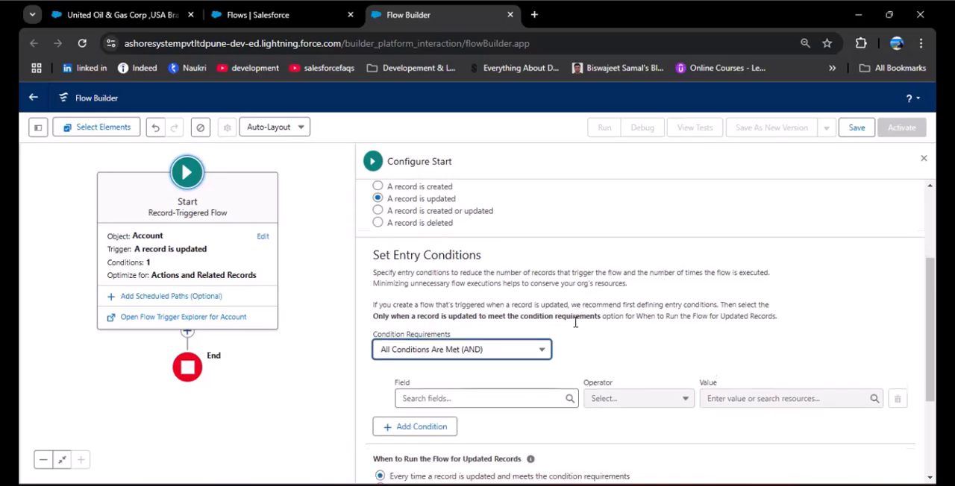
{"action": "scroll", "coordinate": [576, 329], "scroll_direction": "up", "scroll_amount": 2}
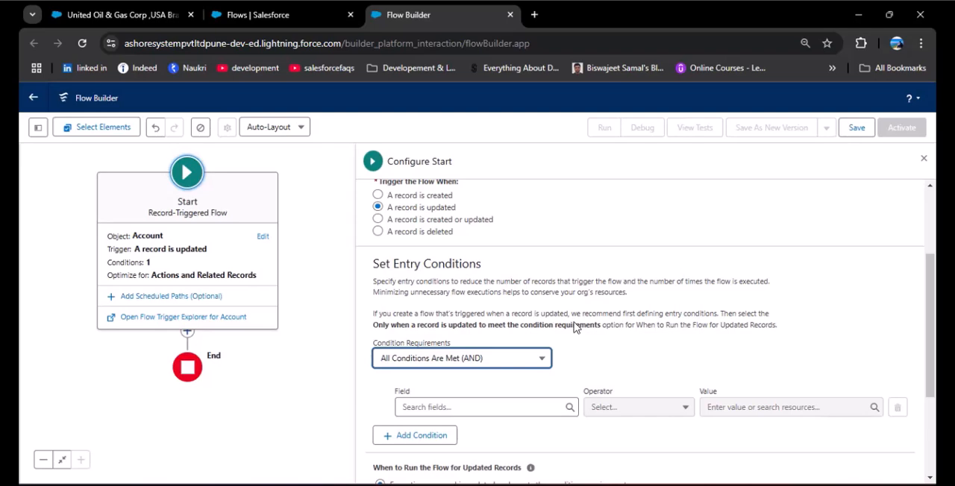
{"action": "left_click", "coordinate": [477, 406]}
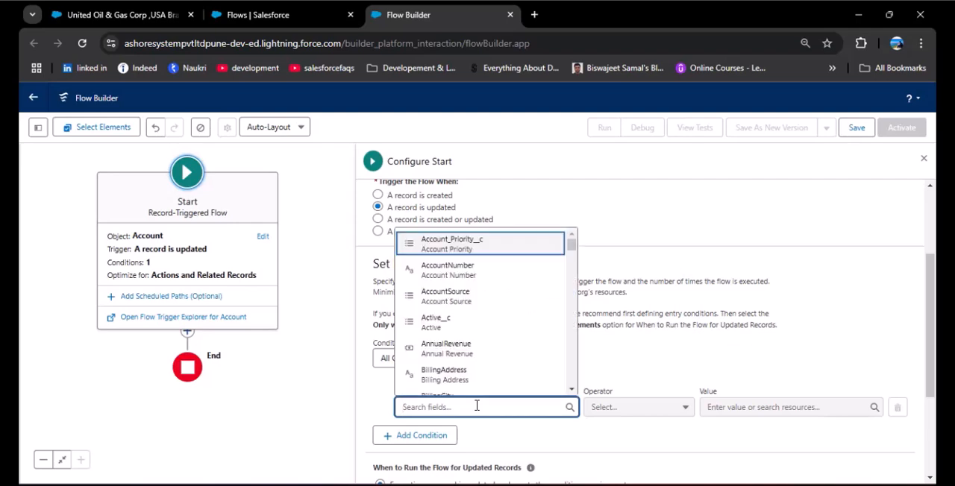
{"action": "left_click", "coordinate": [454, 249]}
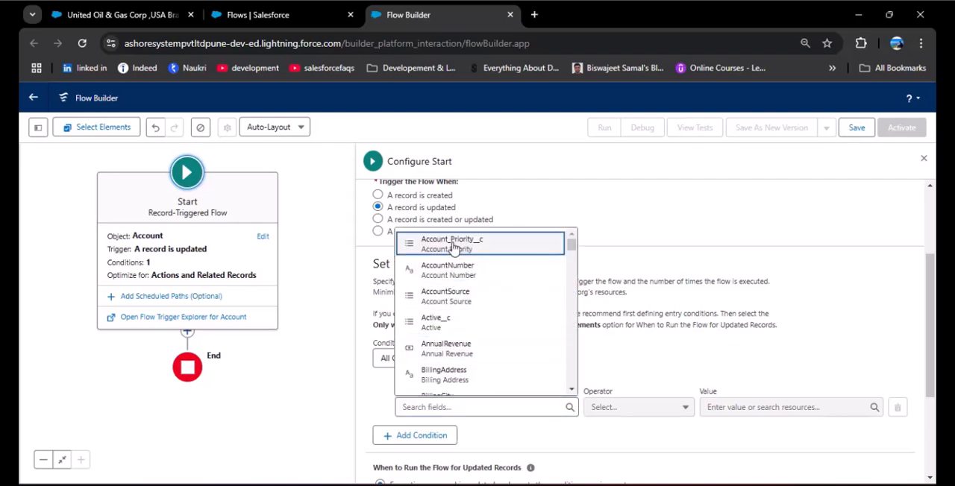
{"action": "left_click", "coordinate": [734, 406]}
{"action": "left_click", "coordinate": [739, 317]}
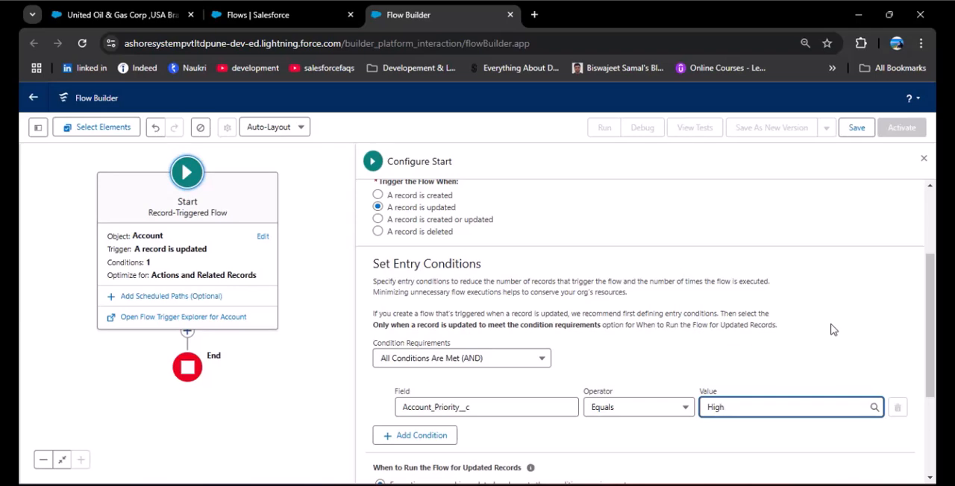
Run the flow only when a record is updated to meet the condition requirements, and close the start configuration.
{"action": "scroll", "coordinate": [795, 305], "scroll_direction": "down", "scroll_amount": 3}
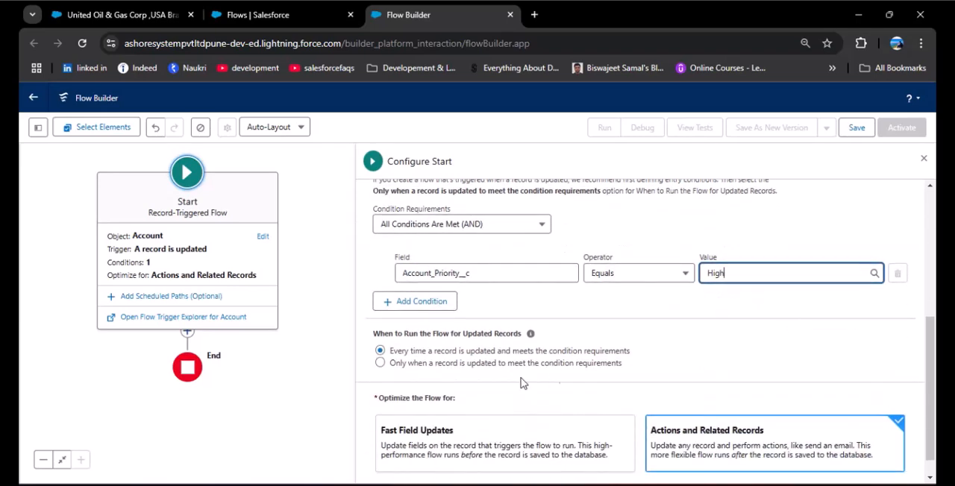
{"action": "left_click", "coordinate": [380, 364]}
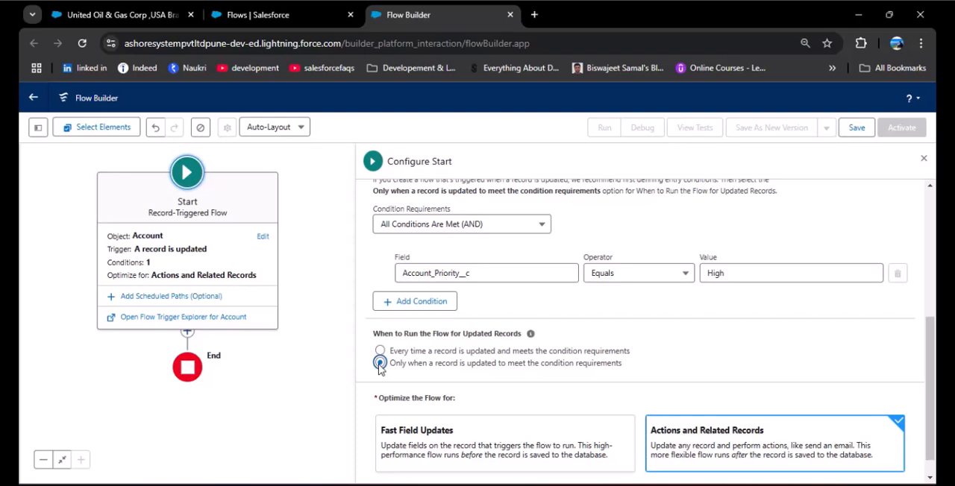
{"action": "scroll", "coordinate": [531, 373], "scroll_direction": "down", "scroll_amount": 1}
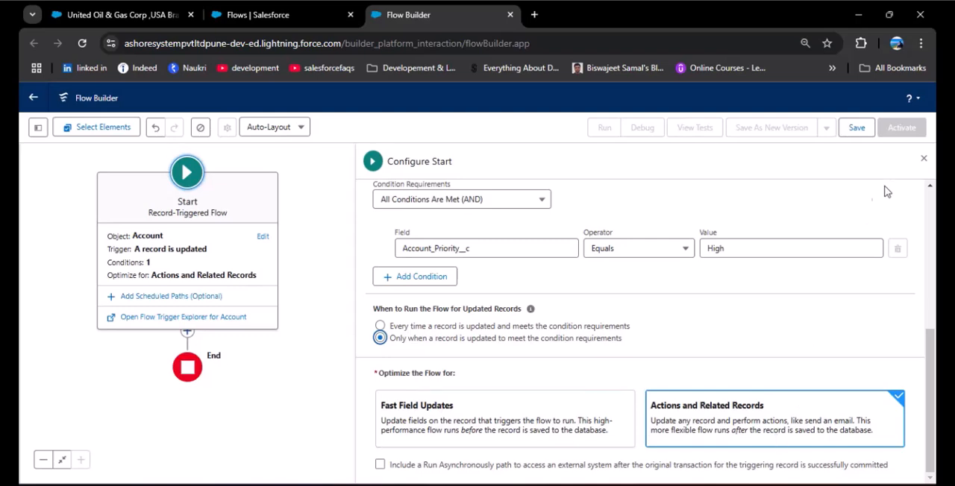
{"action": "left_click", "coordinate": [925, 158]}
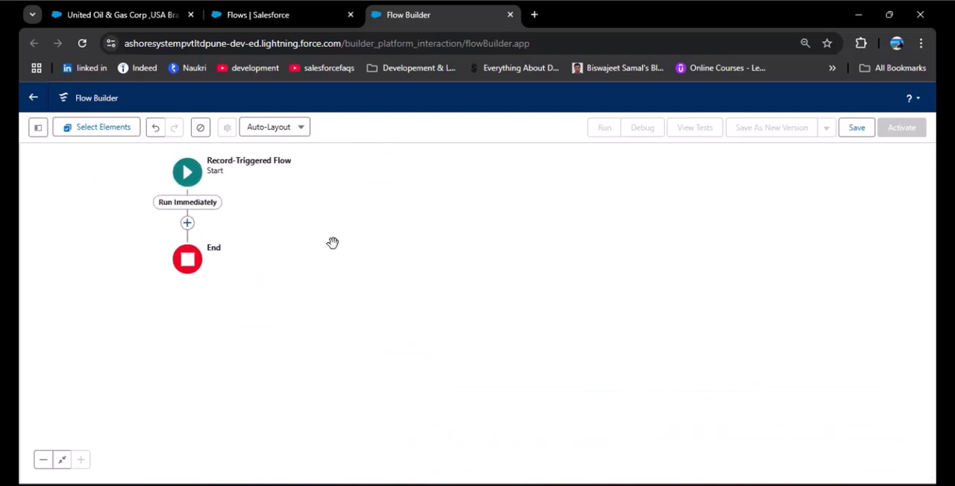
Add a Get Records element on the Run Immediately path after the start element.
{"action": "left_click", "coordinate": [198, 171]}
{"action": "left_click_drag", "start_coordinate": [368, 228], "coordinate": [638, 231]}
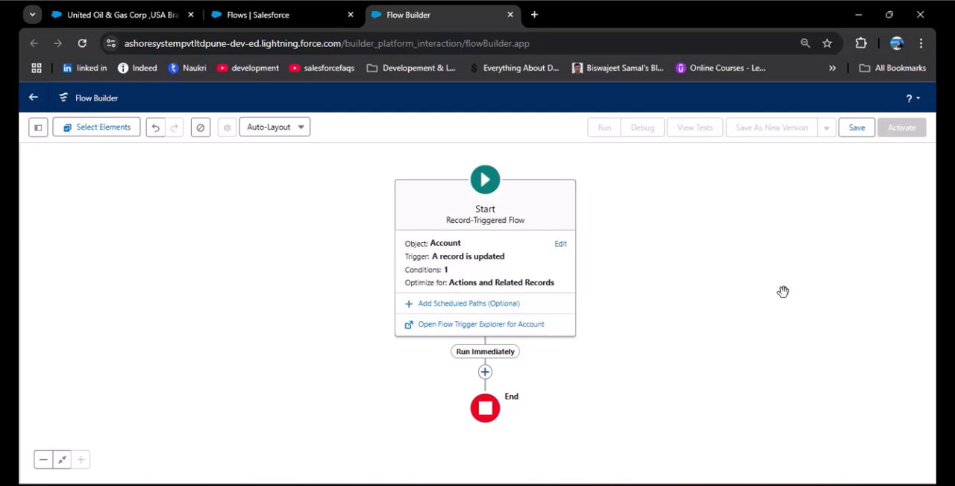
{"action": "left_click", "coordinate": [485, 373]}
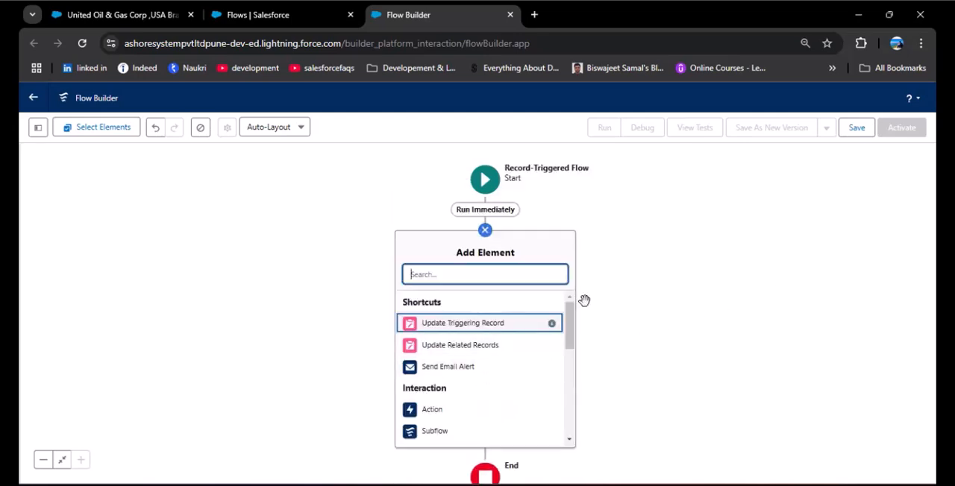
{"action": "type", "text": "Get Re"}
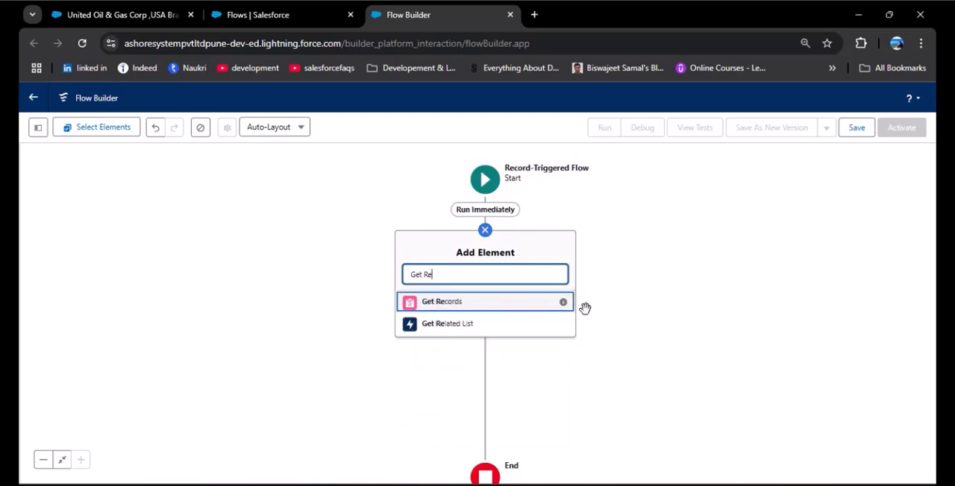
{"action": "left_click", "coordinate": [446, 307]}
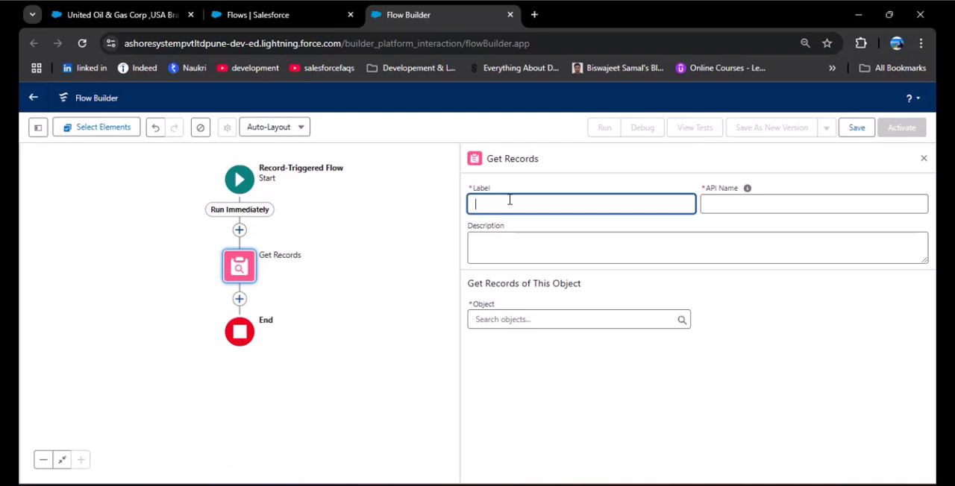
Label the Get Records element "Get Opportunity Records" and let its API name fill in from the label.
{"action": "type", "text": "Get Opportunit"}
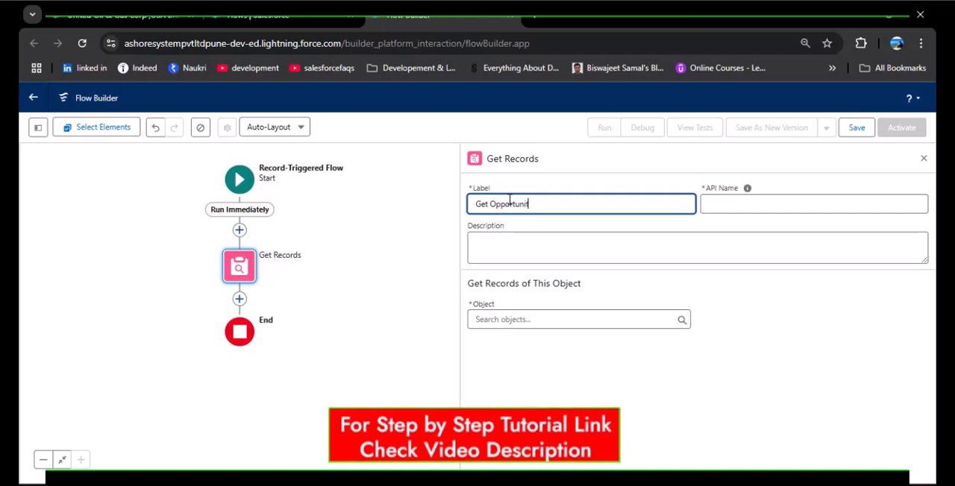
{"action": "type", "text": "y Records"}
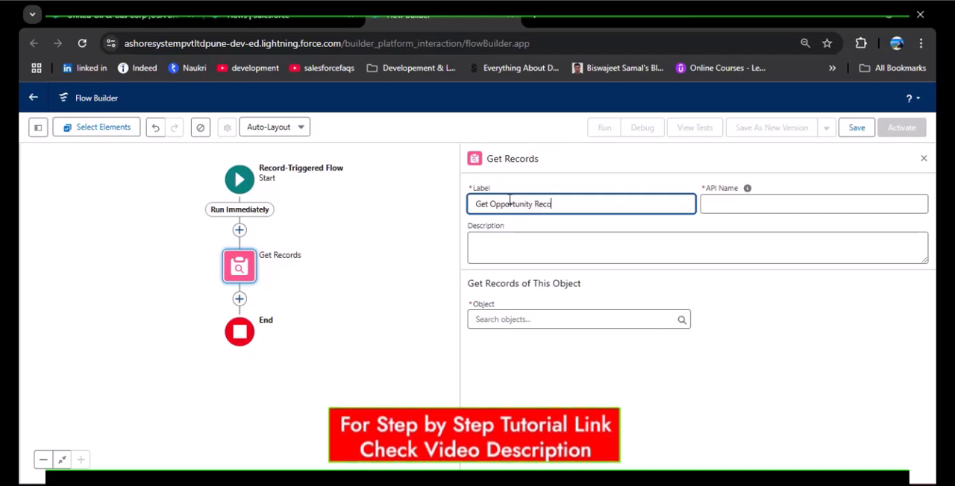
{"action": "left_click", "coordinate": [722, 202]}
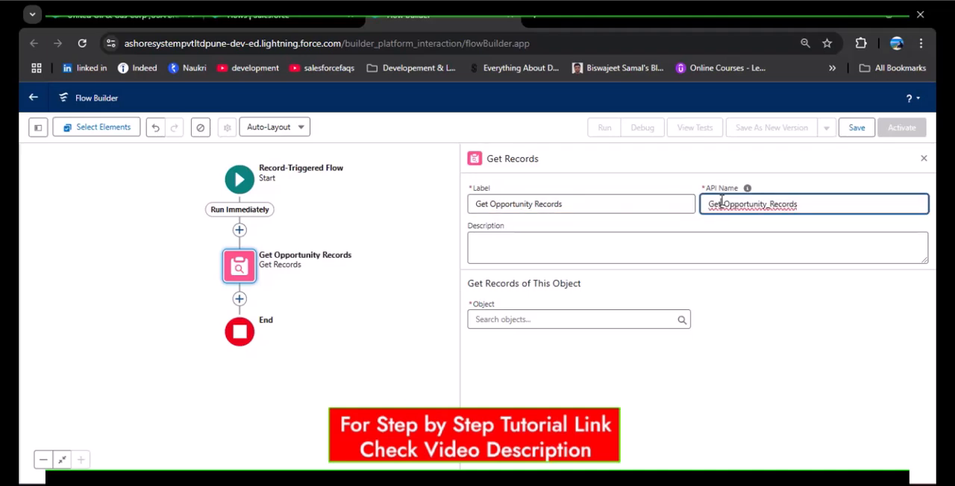
Set Opportunity as the object whose records the Get Opportunity Records element retrieves.
{"action": "left_click", "coordinate": [535, 316]}
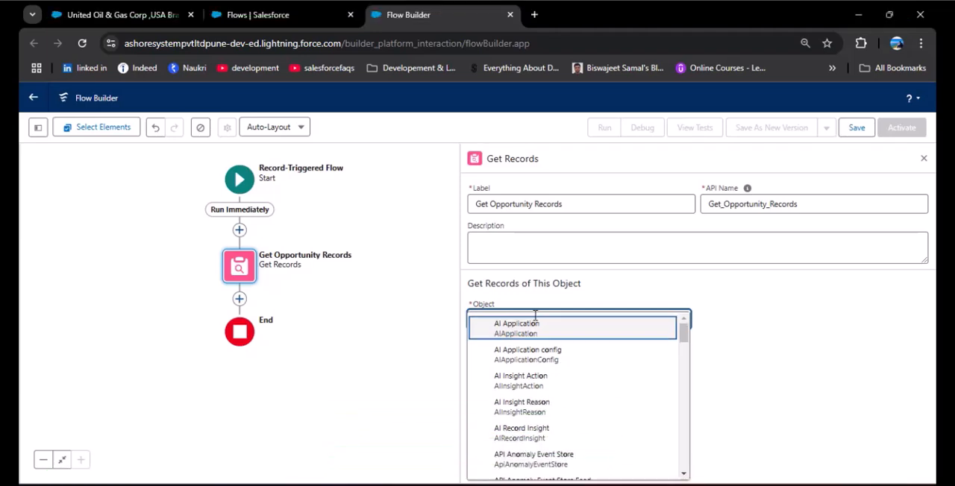
{"action": "type", "text": "Oppo"}
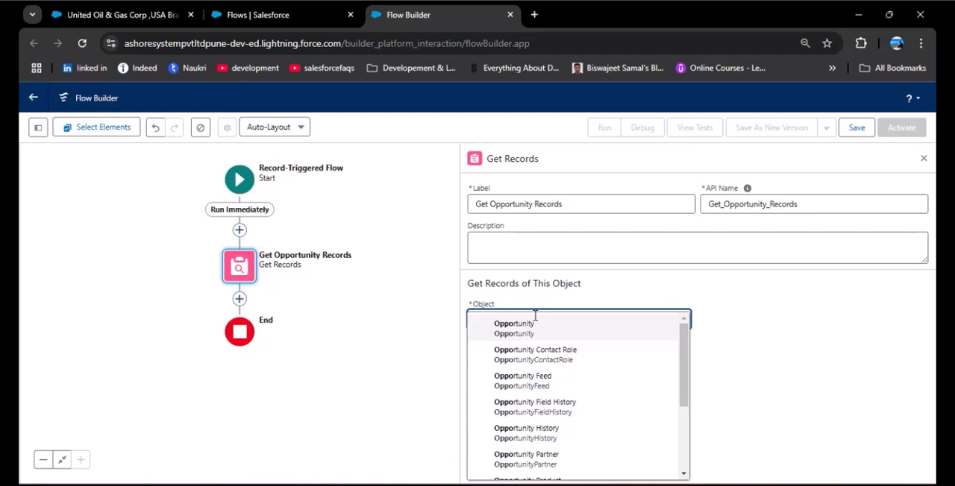
{"action": "left_click", "coordinate": [535, 328]}
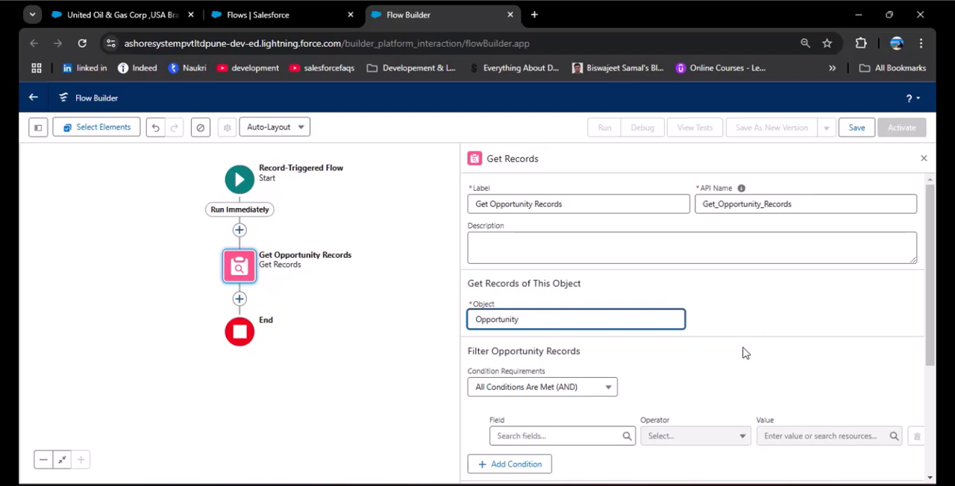
{"action": "scroll", "coordinate": [744, 350], "scroll_direction": "down", "scroll_amount": 1}
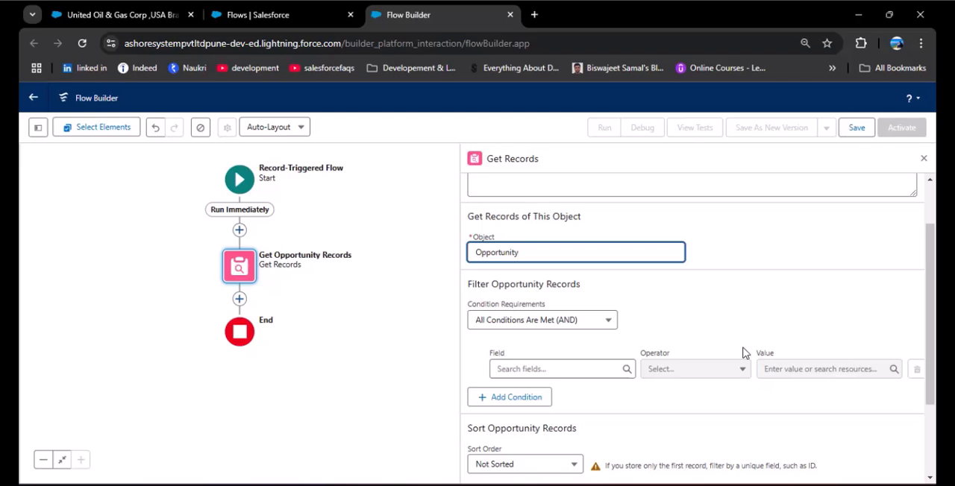
{"action": "left_click", "coordinate": [574, 322]}
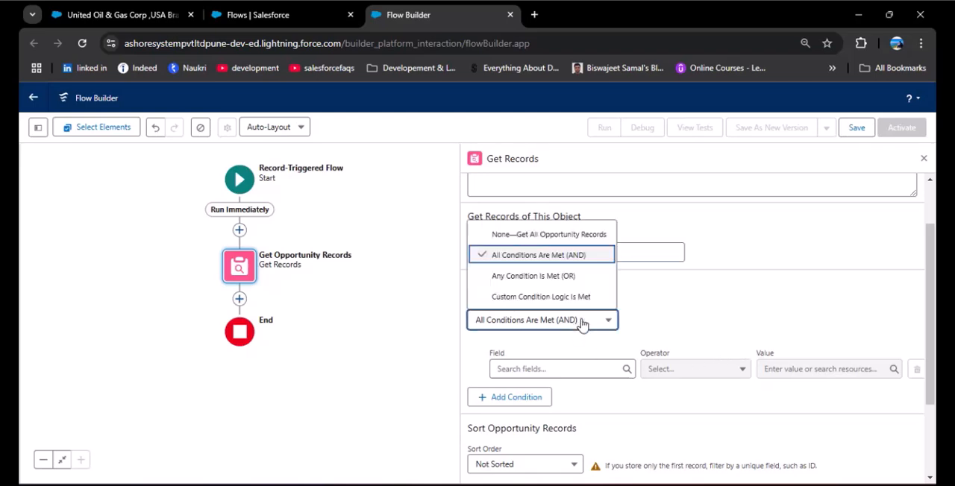
{"action": "left_click", "coordinate": [522, 231]}
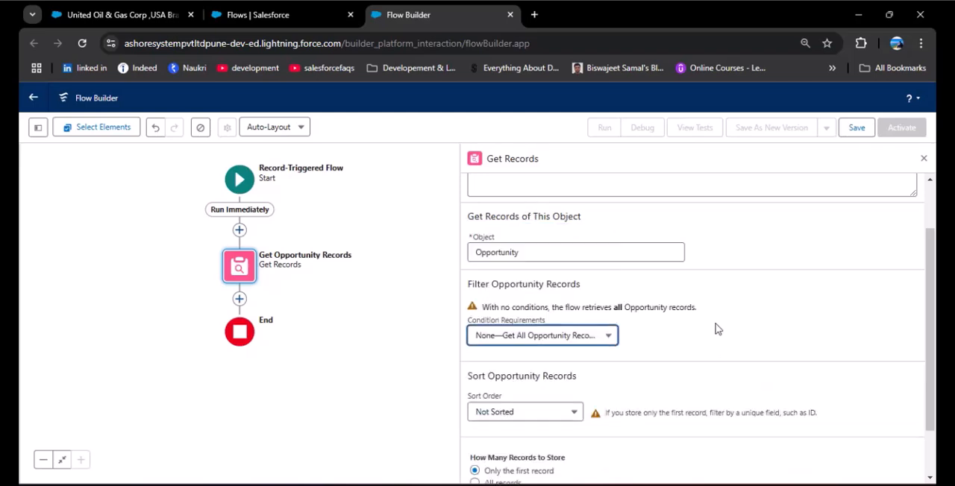
{"action": "left_click", "coordinate": [579, 342]}
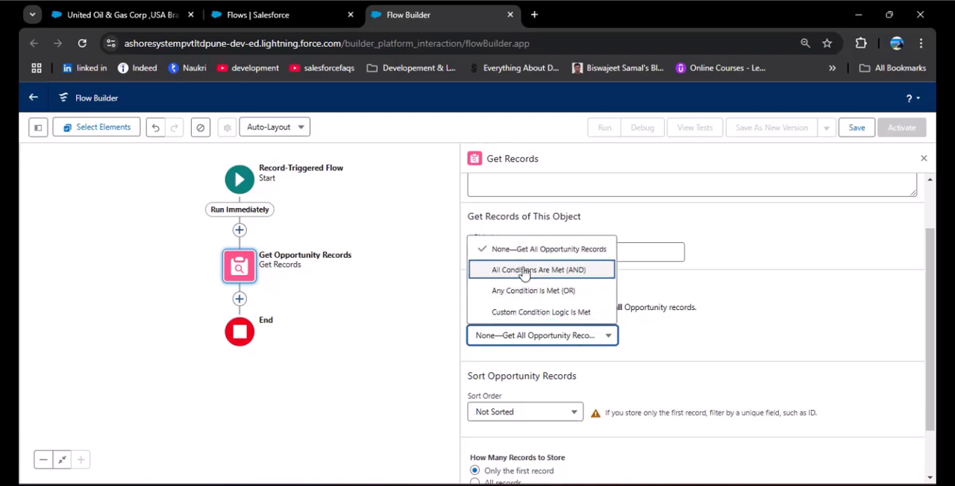
{"action": "left_click", "coordinate": [492, 277]}
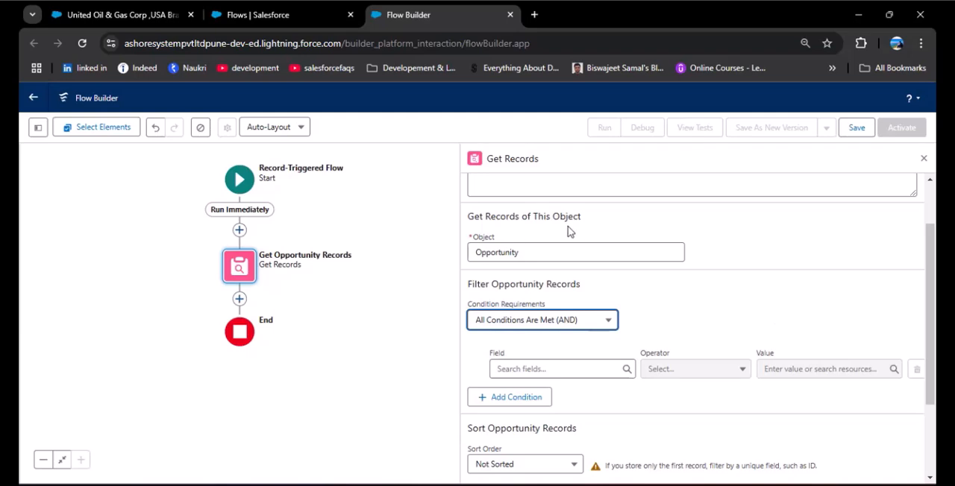
Filter the opportunities with a condition that AccountId Equals the triggering record's Account ID ($Record > Account ID).
{"action": "left_click", "coordinate": [552, 368]}
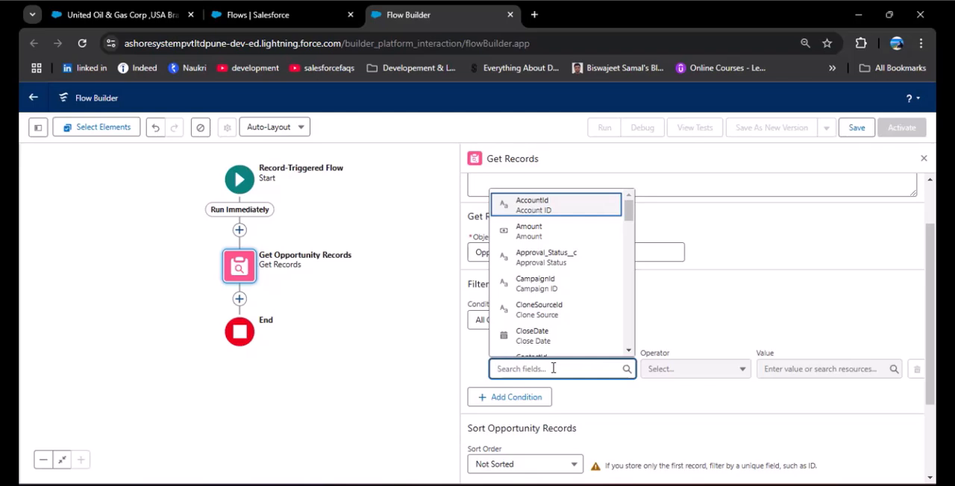
{"action": "left_click", "coordinate": [569, 207]}
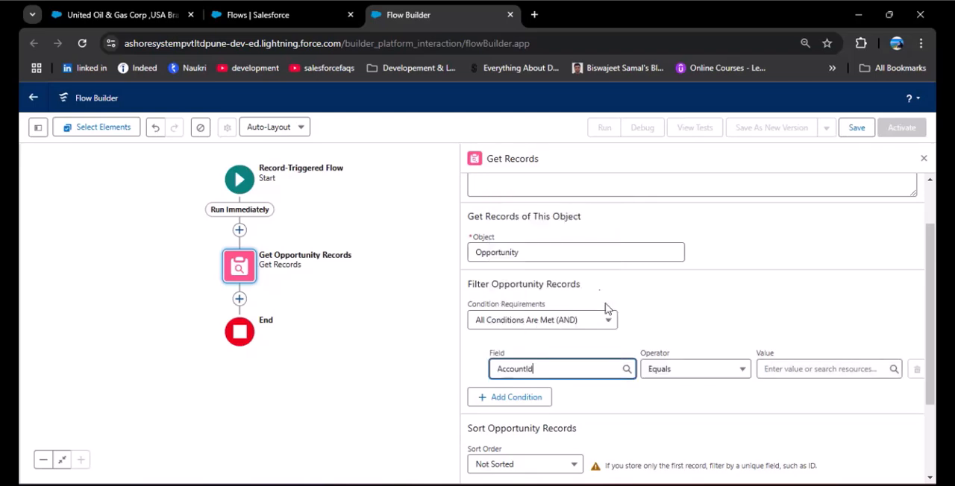
{"action": "left_click", "coordinate": [249, 188]}
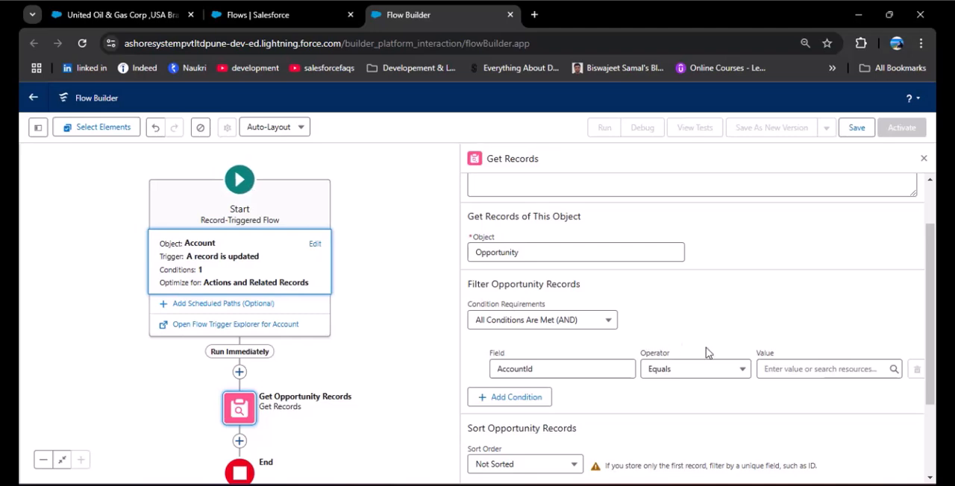
{"action": "left_click", "coordinate": [800, 370]}
{"action": "scroll", "coordinate": [802, 284], "scroll_direction": "down", "scroll_amount": 5}
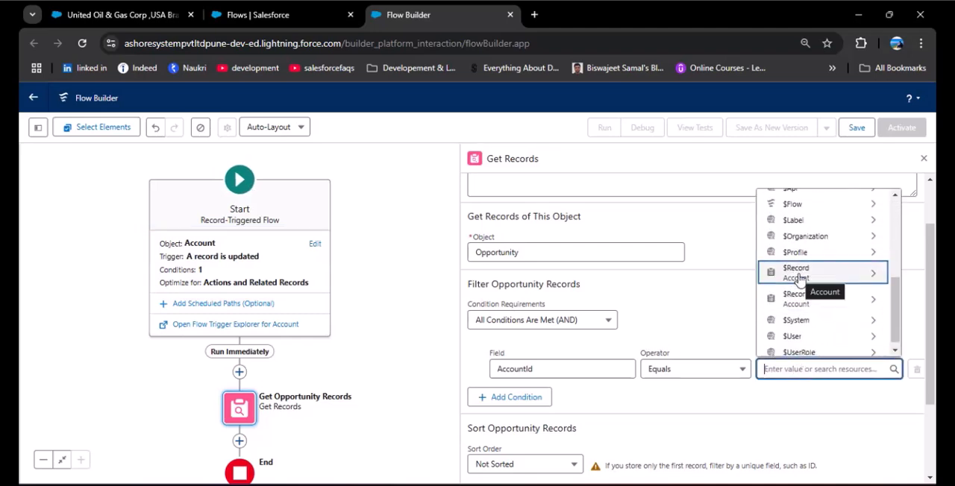
{"action": "left_click", "coordinate": [875, 279]}
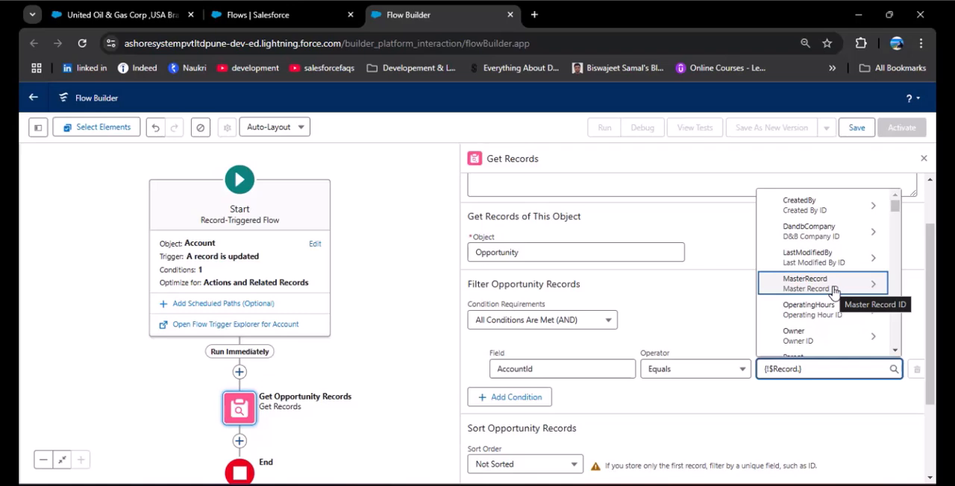
{"action": "type", "text": "Id"}
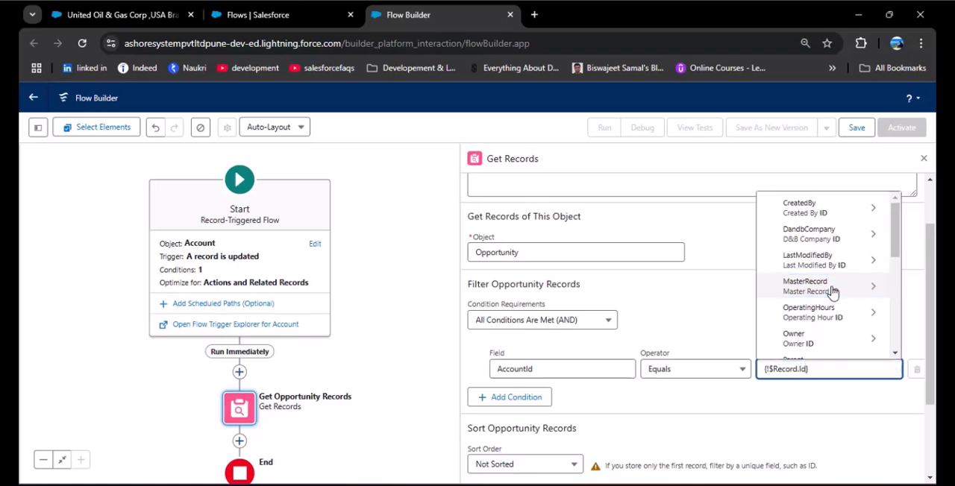
{"action": "scroll", "coordinate": [835, 291], "scroll_direction": "down", "scroll_amount": 3}
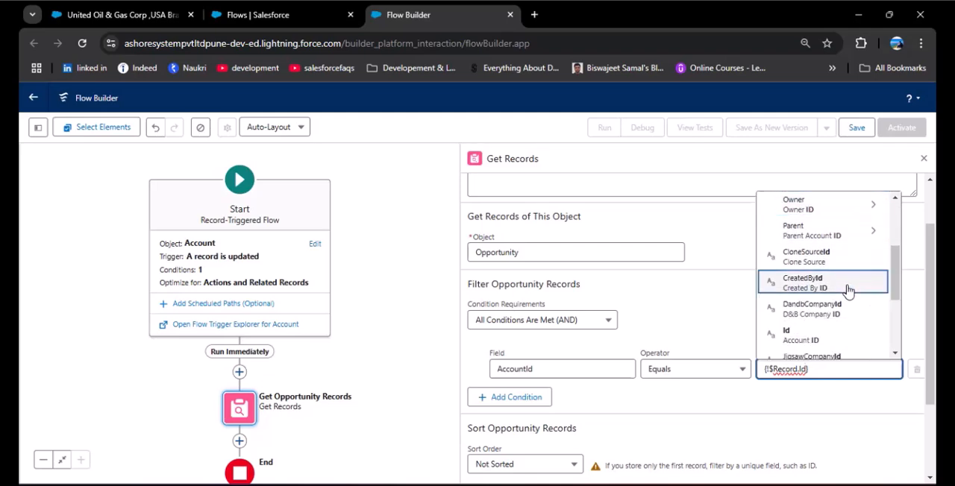
{"action": "left_click", "coordinate": [849, 340]}
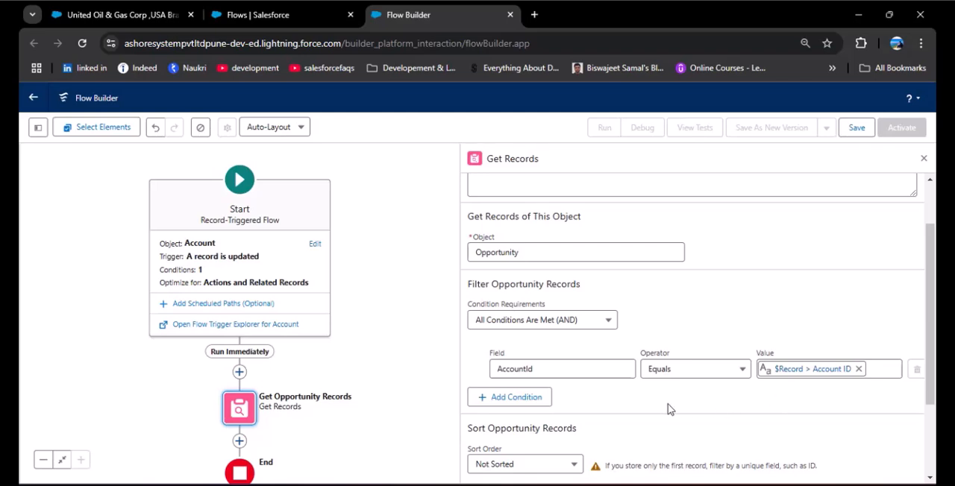
Add a second filter condition that StageName Does Not Equal Closed Won.
{"action": "left_click", "coordinate": [547, 399]}
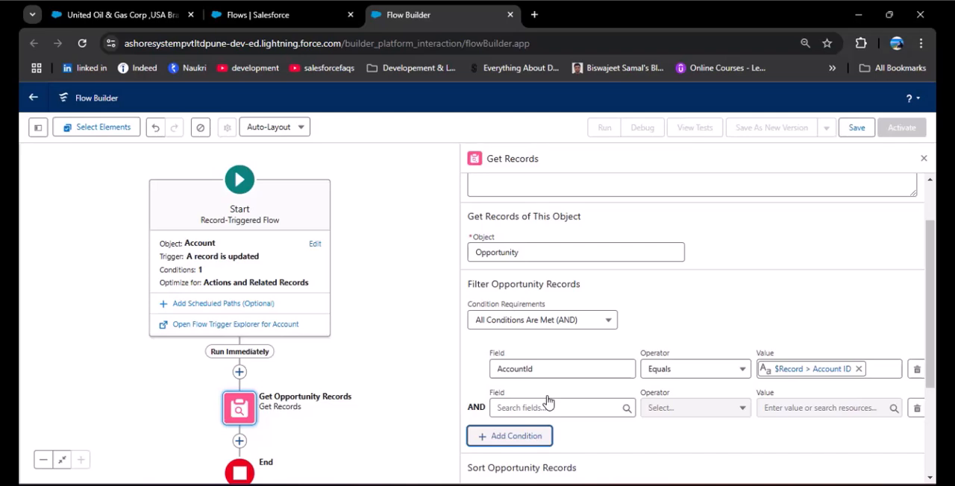
{"action": "left_click", "coordinate": [544, 408]}
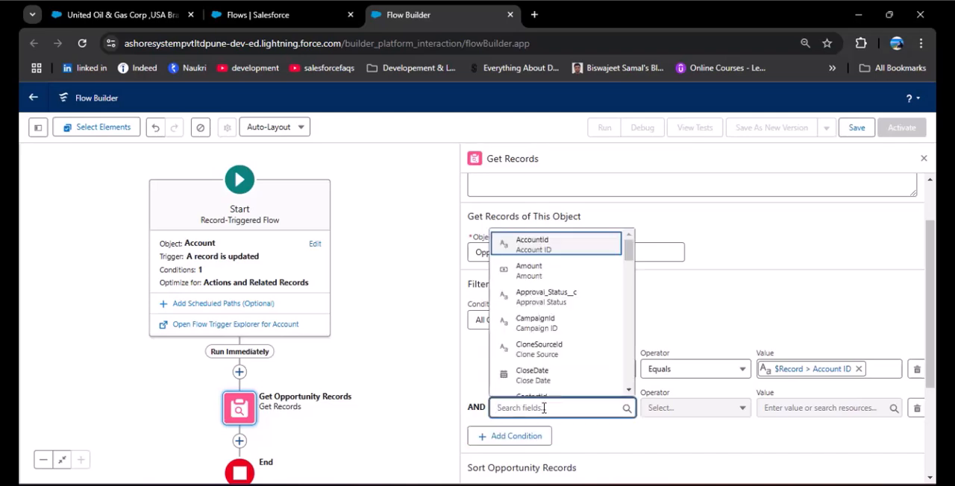
{"action": "type", "text": "Stage"}
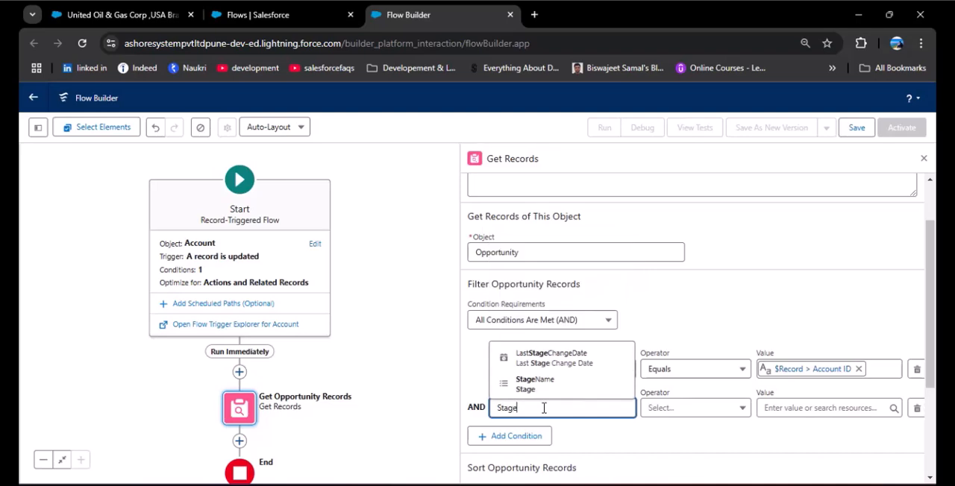
{"action": "left_click", "coordinate": [558, 384]}
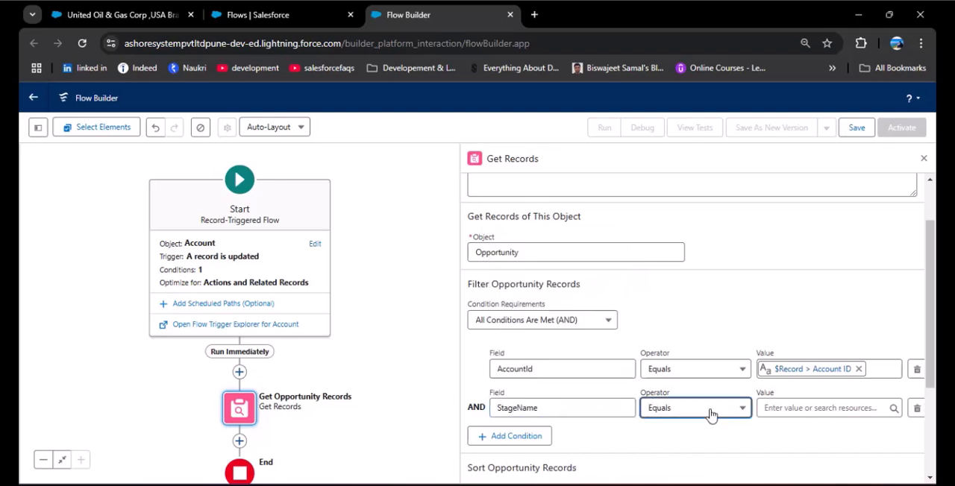
{"action": "left_click", "coordinate": [711, 414]}
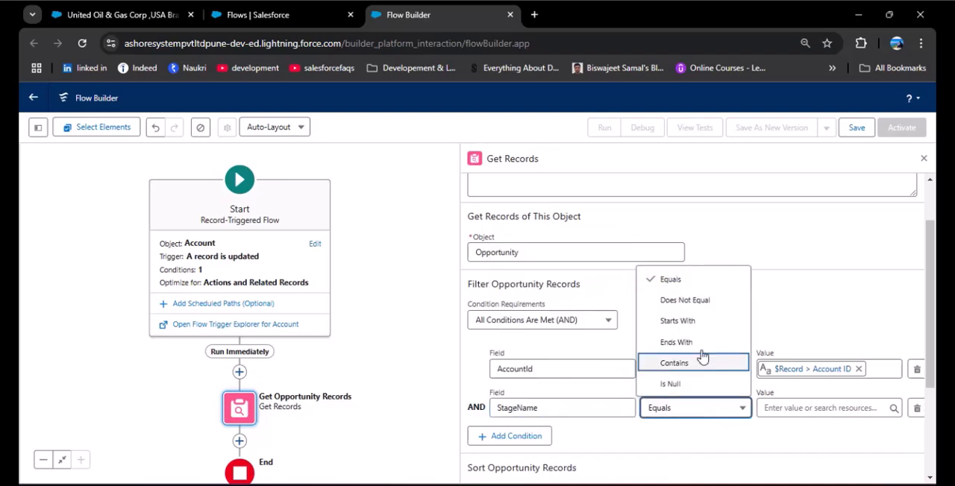
{"action": "left_click", "coordinate": [680, 299]}
{"action": "left_click", "coordinate": [779, 406]}
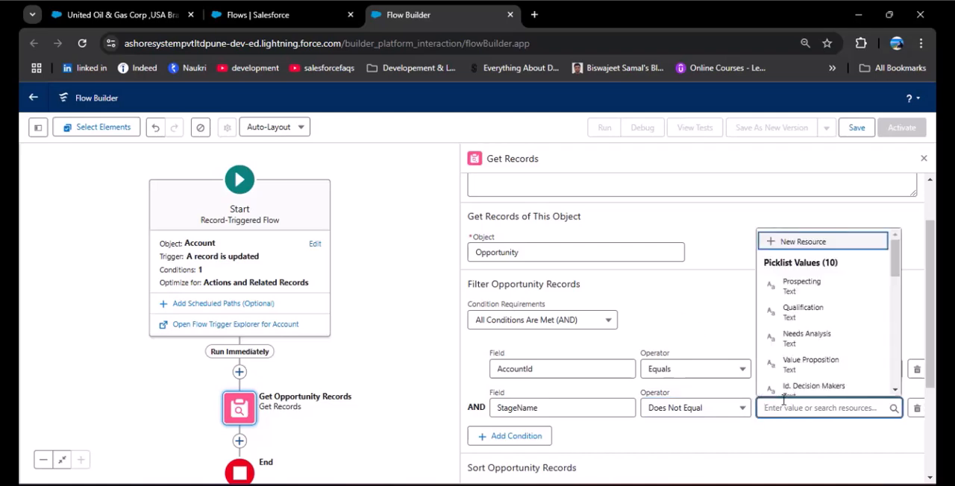
{"action": "scroll", "coordinate": [787, 343], "scroll_direction": "down", "scroll_amount": 3}
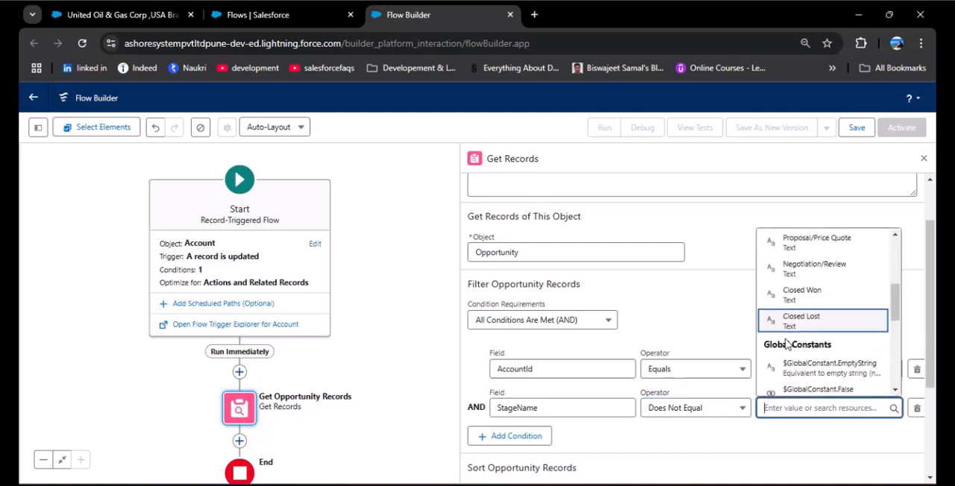
{"action": "left_click", "coordinate": [803, 297]}
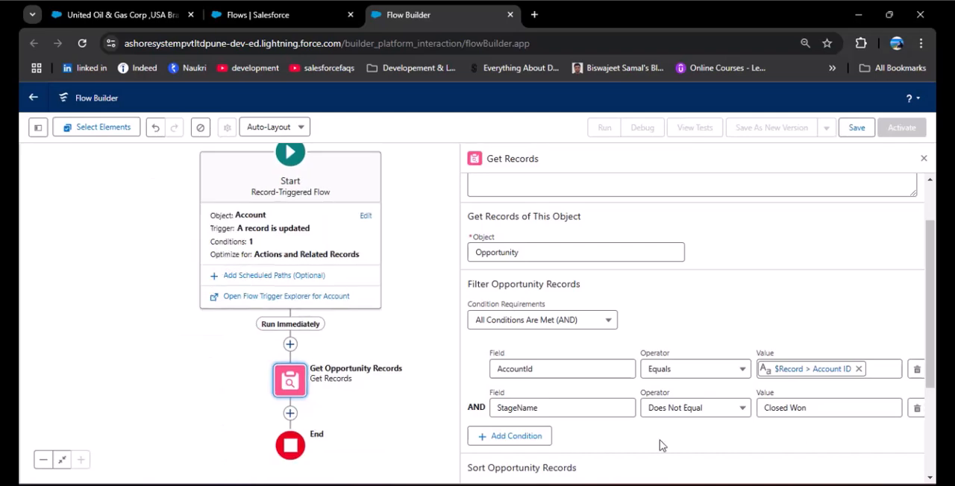
Add a third filter condition that StageName Does Not Equal Closed Lost.
{"action": "left_click", "coordinate": [518, 439]}
{"action": "left_click", "coordinate": [531, 445]}
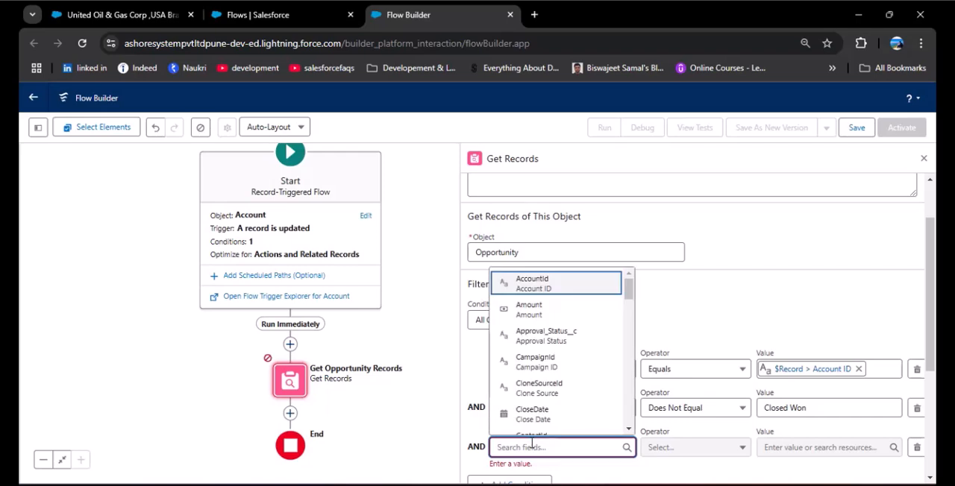
{"action": "type", "text": "Stage"}
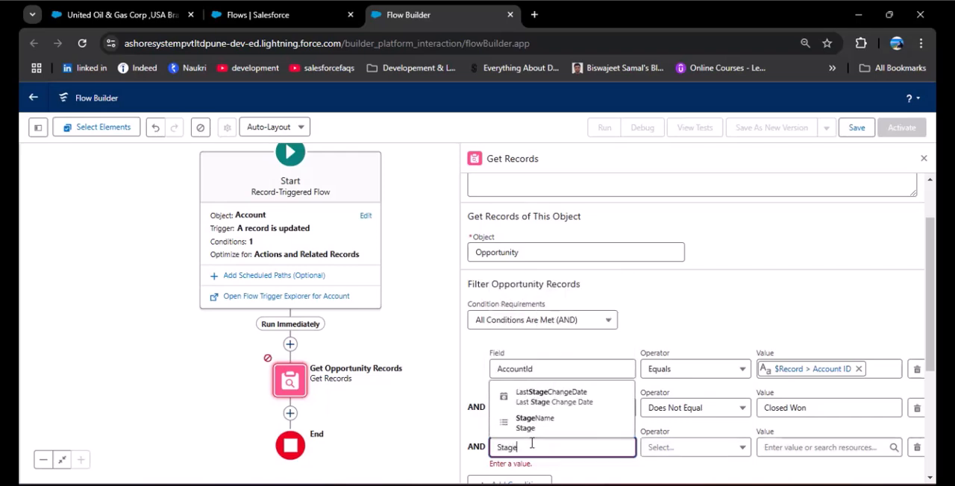
{"action": "left_click", "coordinate": [534, 422]}
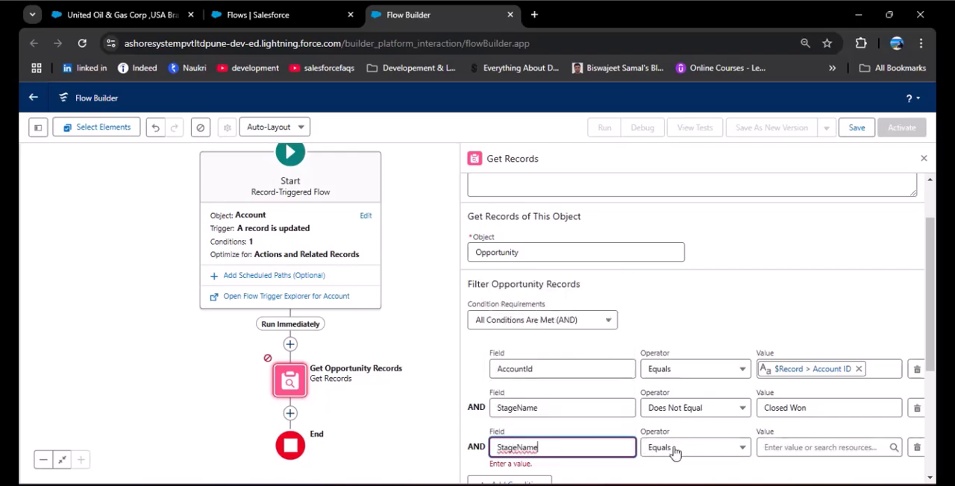
{"action": "left_click", "coordinate": [675, 452]}
{"action": "left_click", "coordinate": [685, 339]}
{"action": "left_click", "coordinate": [789, 448]}
{"action": "type", "text": "Close"}
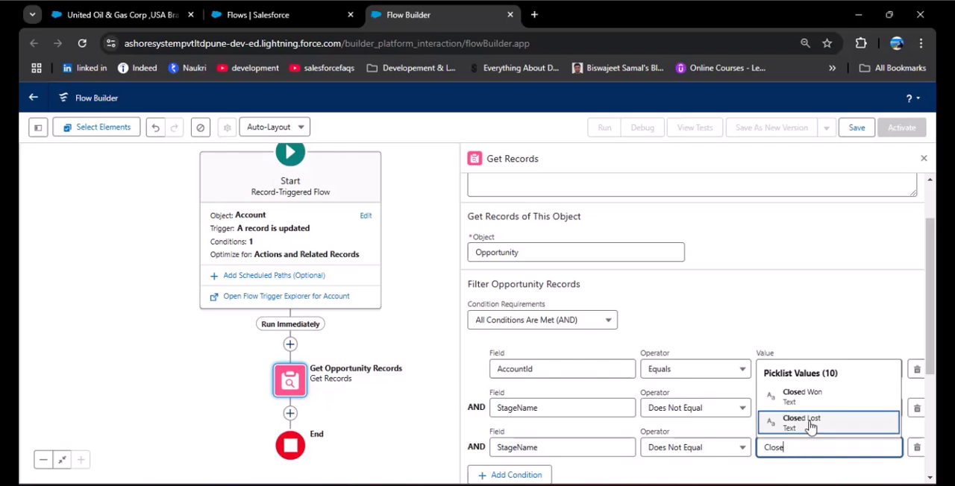
{"action": "left_click", "coordinate": [806, 420]}
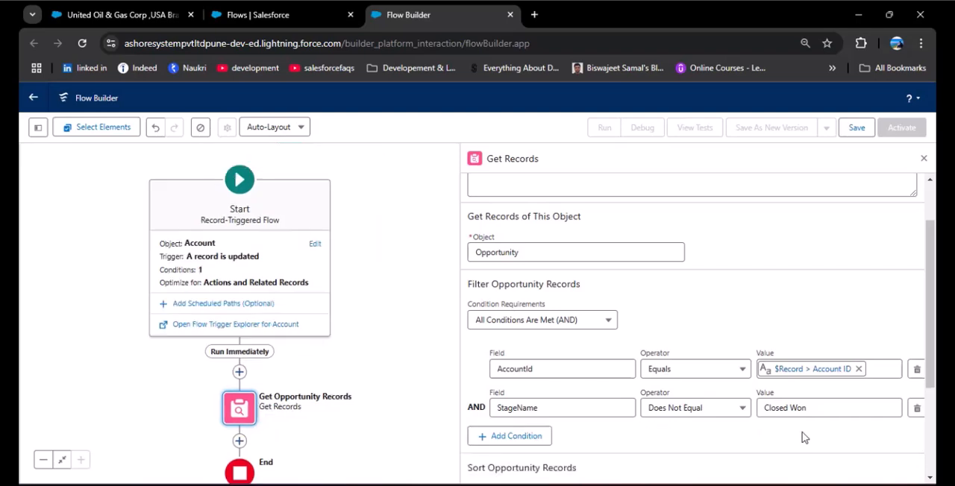
Close the Get Records configuration and add an Update Records element after Get Opportunity Records.
{"action": "scroll", "coordinate": [507, 385], "scroll_direction": "down", "scroll_amount": 2}
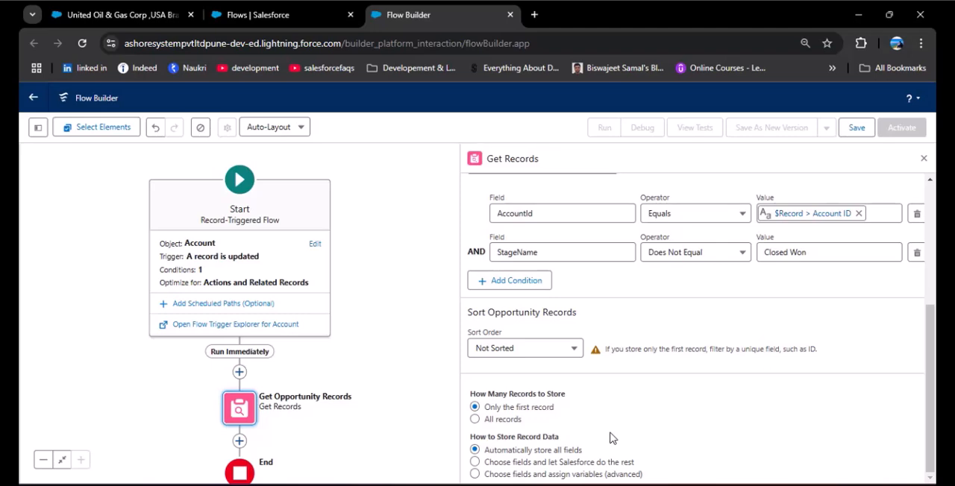
{"action": "left_click", "coordinate": [924, 158]}
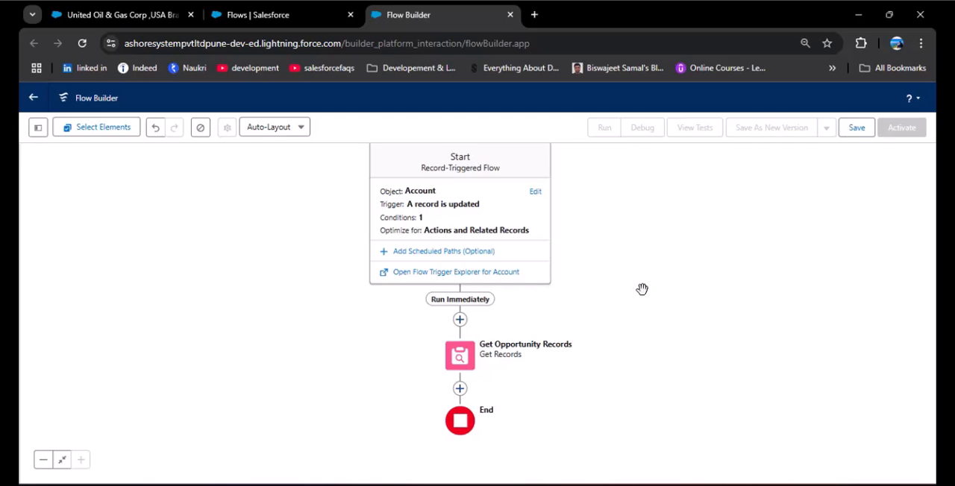
{"action": "left_click", "coordinate": [461, 390]}
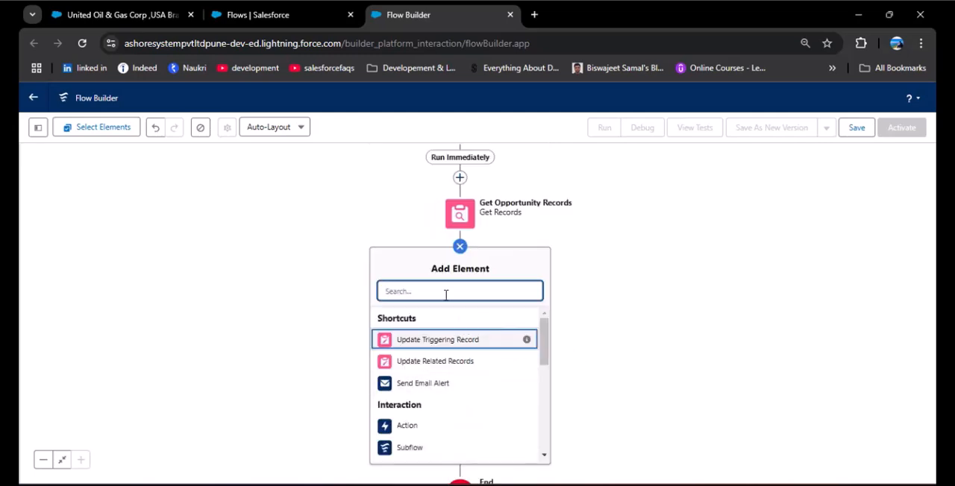
{"action": "type", "text": "Update"}
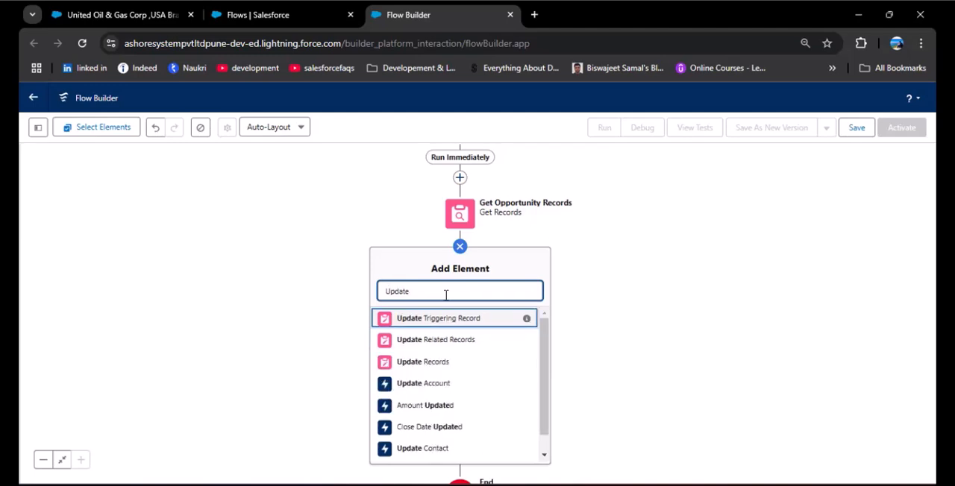
{"action": "left_click", "coordinate": [438, 363]}
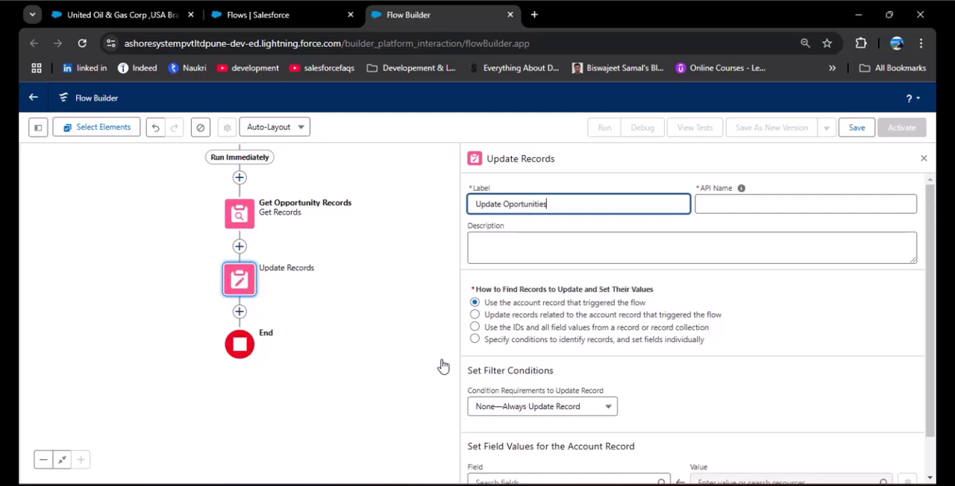
Label the Update Records element "Update Opportunities", correcting the spelling, and let its API name fill in from the label.
{"action": "right_click", "coordinate": [534, 204]}
{"action": "left_click", "coordinate": [582, 223]}
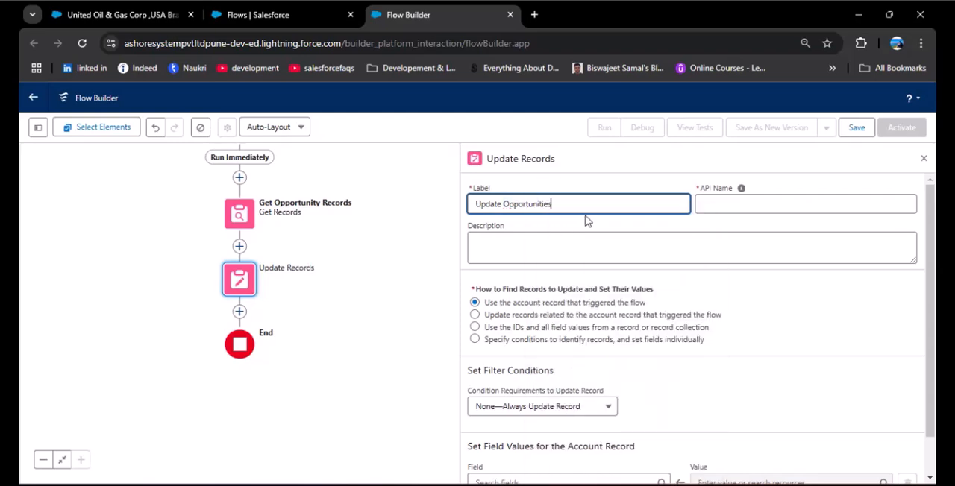
{"action": "left_click", "coordinate": [727, 203]}
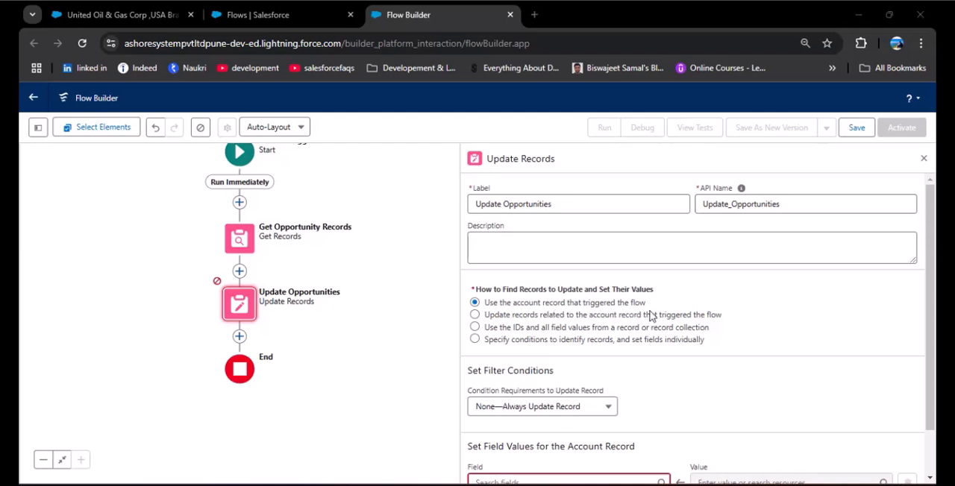
{"action": "scroll", "coordinate": [671, 313], "scroll_direction": "down", "scroll_amount": 1}
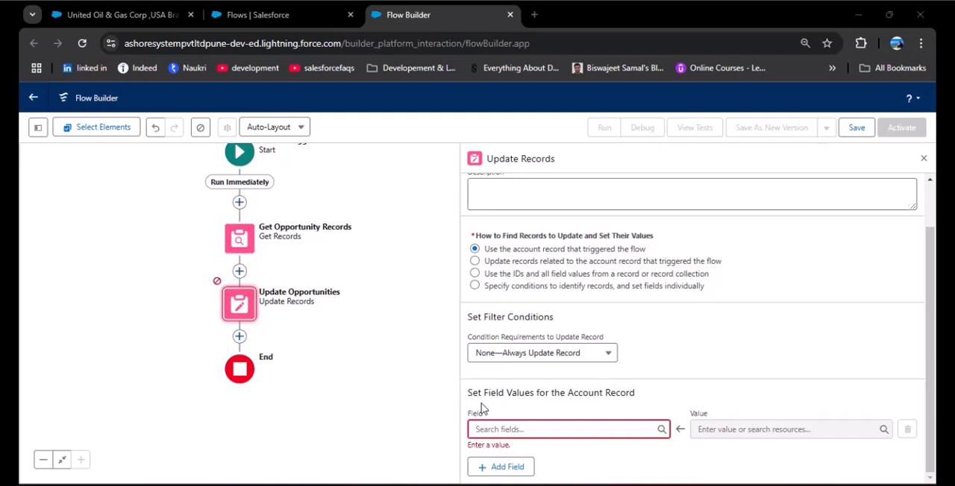
{"action": "left_click", "coordinate": [523, 429]}
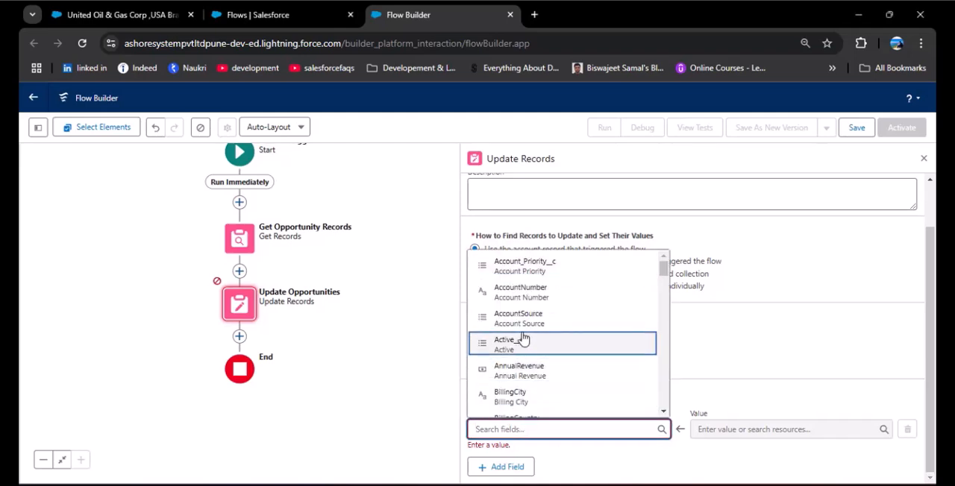
{"action": "left_click", "coordinate": [717, 338]}
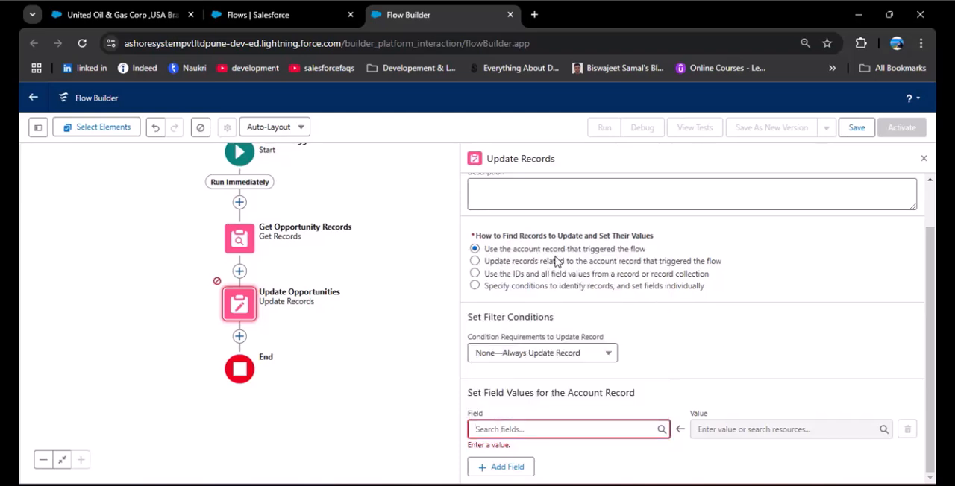
Set Update Opportunities to update records related to the triggering account, choosing Triggering Account > Parent Account ID > Opportunities.
{"action": "left_click", "coordinate": [476, 261]}
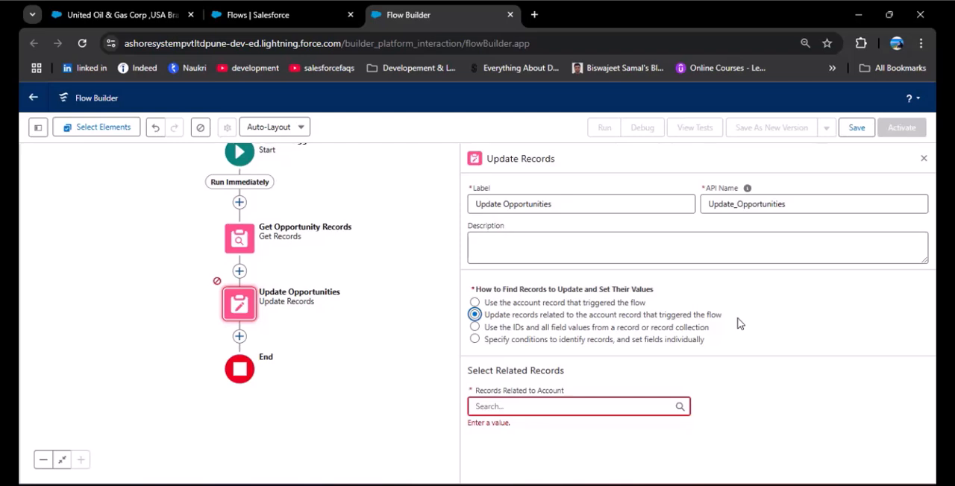
{"action": "left_click", "coordinate": [574, 406]}
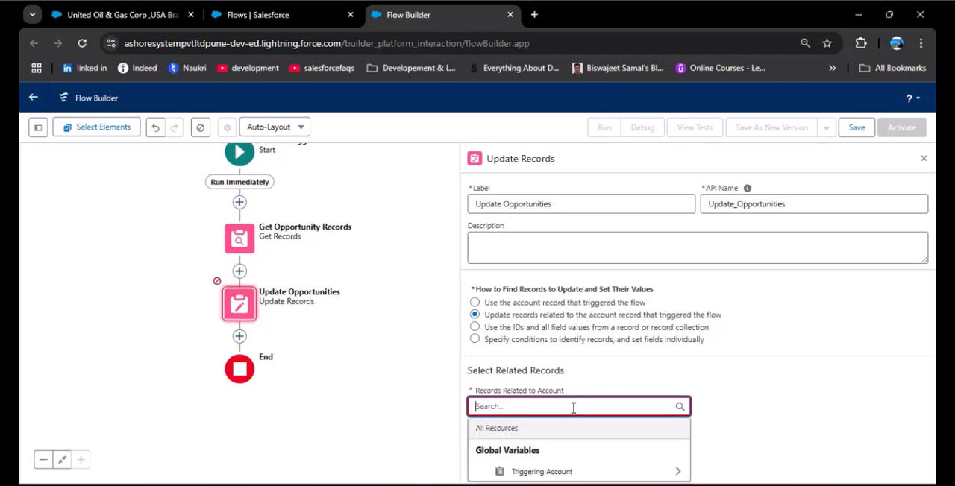
{"action": "left_click", "coordinate": [679, 474]}
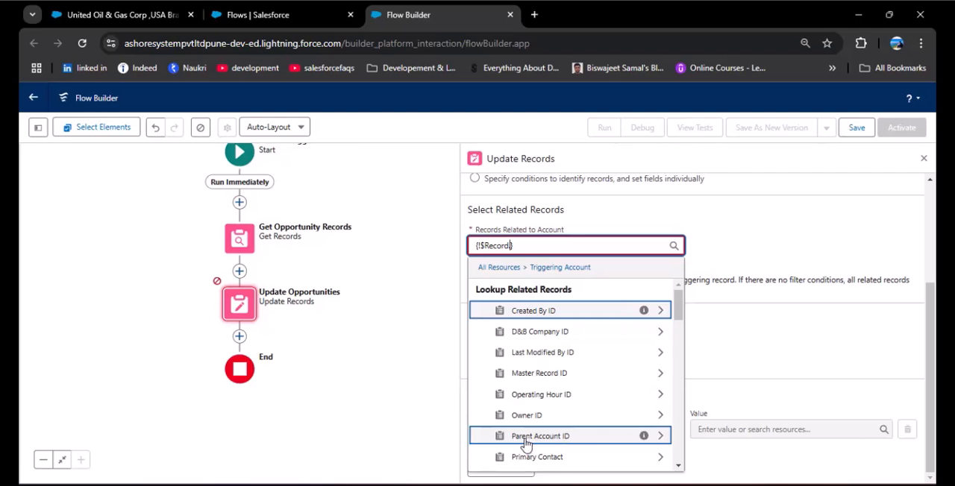
{"action": "left_click", "coordinate": [659, 436]}
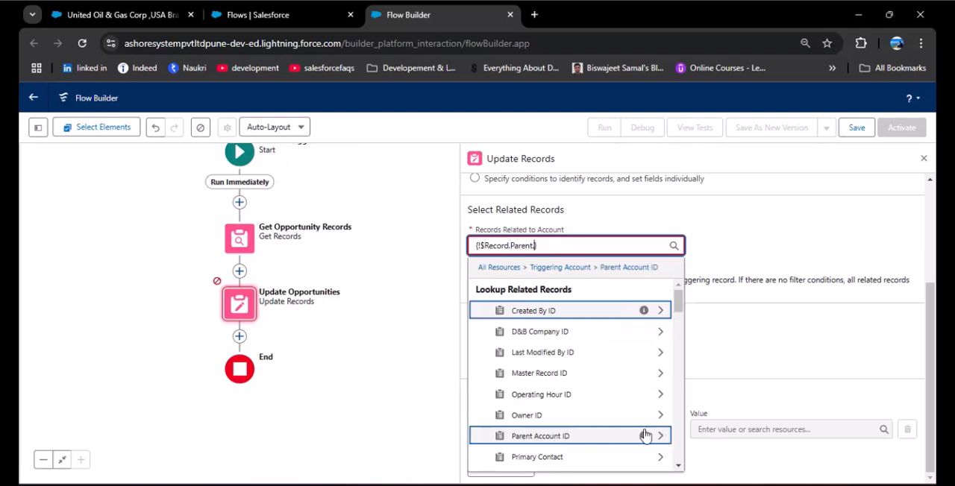
{"action": "scroll", "coordinate": [597, 351], "scroll_direction": "down", "scroll_amount": 10}
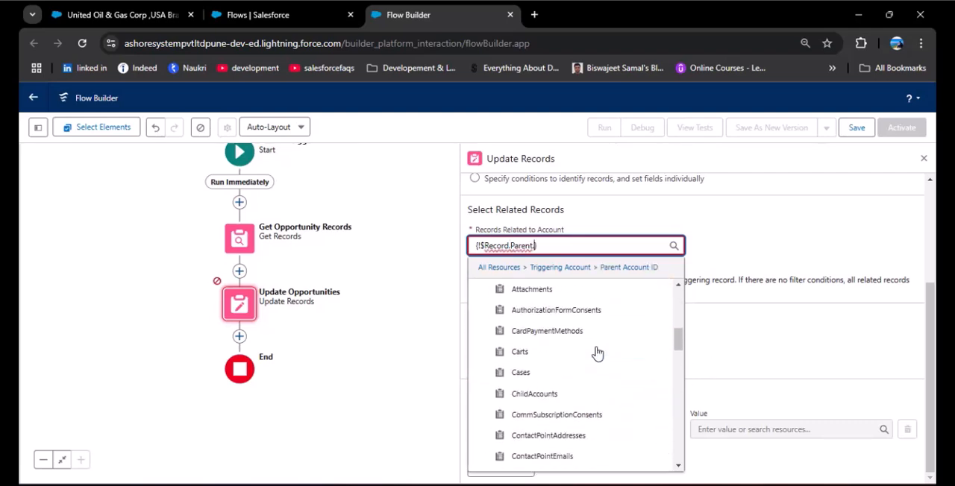
{"action": "scroll", "coordinate": [597, 352], "scroll_direction": "down", "scroll_amount": 15}
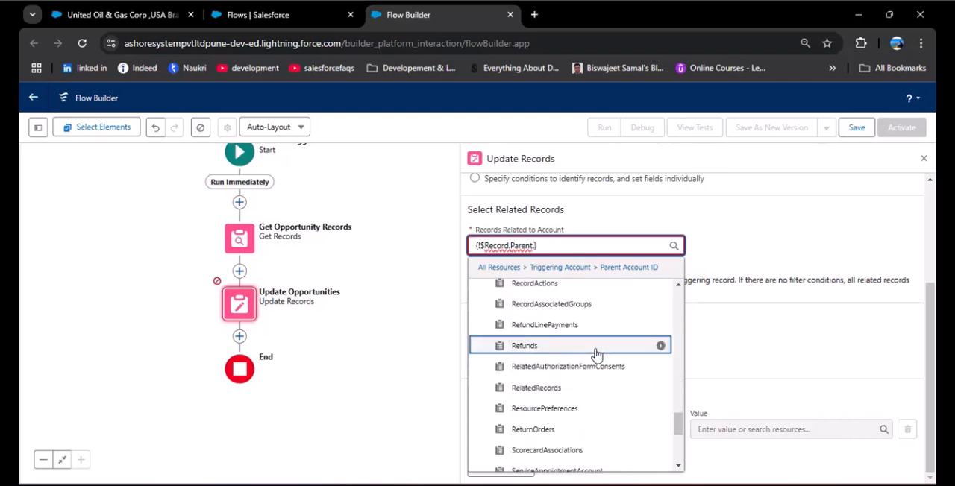
{"action": "scroll", "coordinate": [596, 353], "scroll_direction": "down", "scroll_amount": 3}
{"action": "type", "text": "Oppo"}
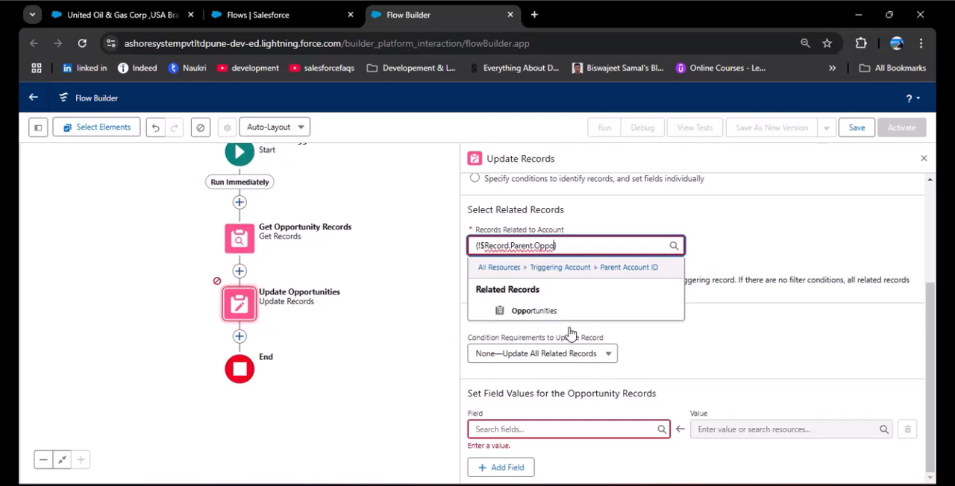
{"action": "left_click", "coordinate": [550, 312]}
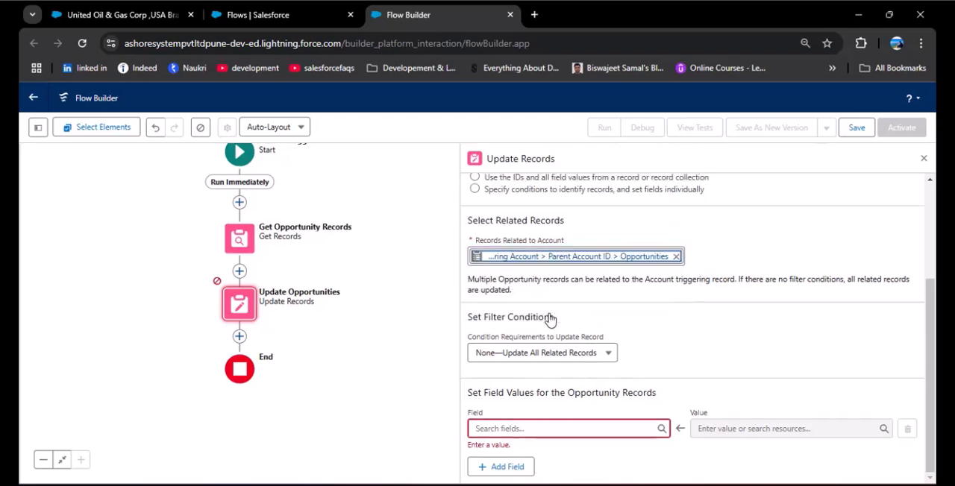
Browse the opportunity fields that can be set, and try the option to use IDs and all field values from a record collection.
{"action": "left_click_drag", "start_coordinate": [471, 395], "coordinate": [673, 393]}
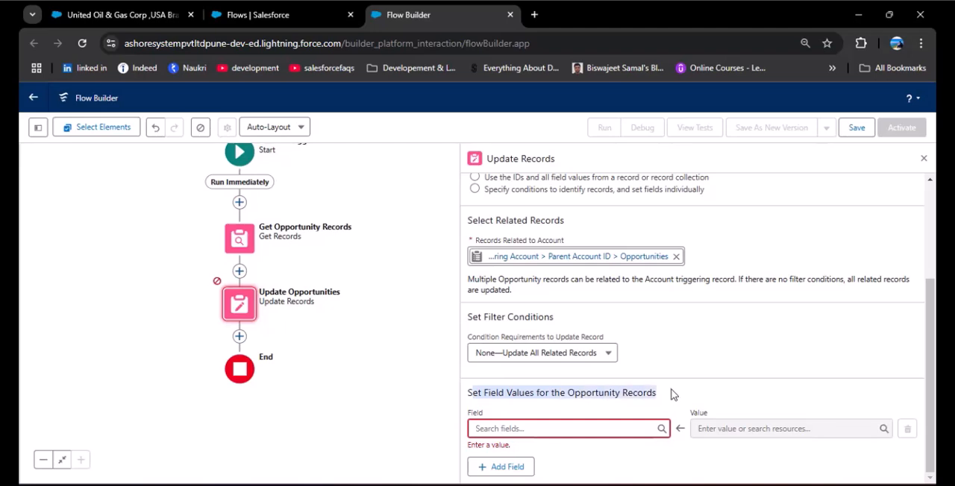
{"action": "left_click", "coordinate": [673, 394]}
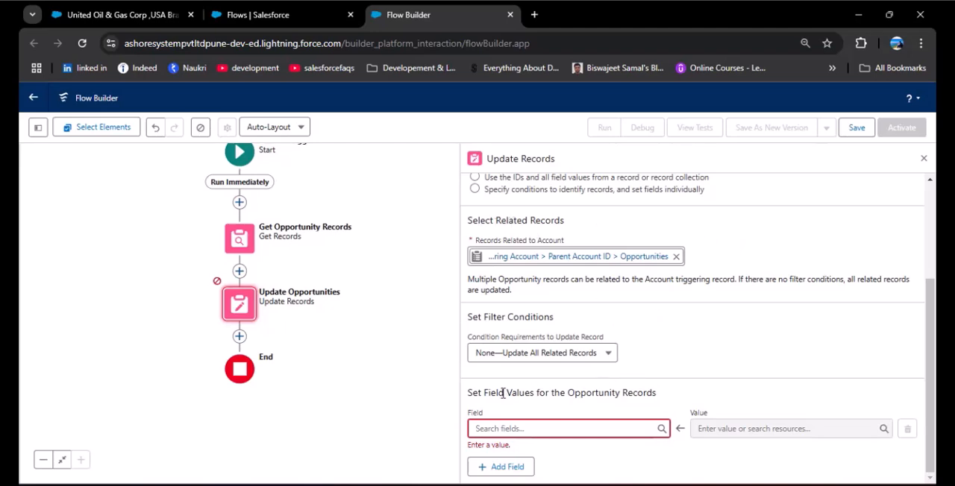
{"action": "left_click_drag", "start_coordinate": [468, 393], "coordinate": [671, 399]}
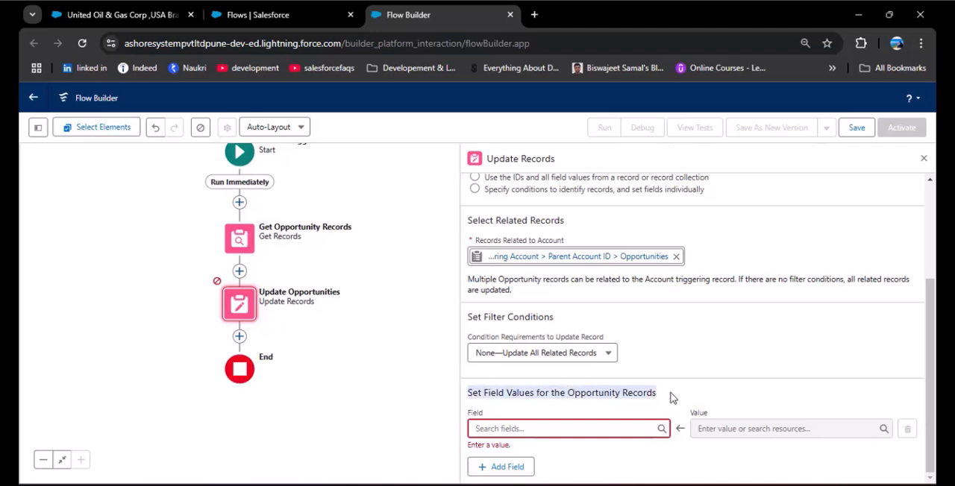
{"action": "left_click", "coordinate": [618, 428]}
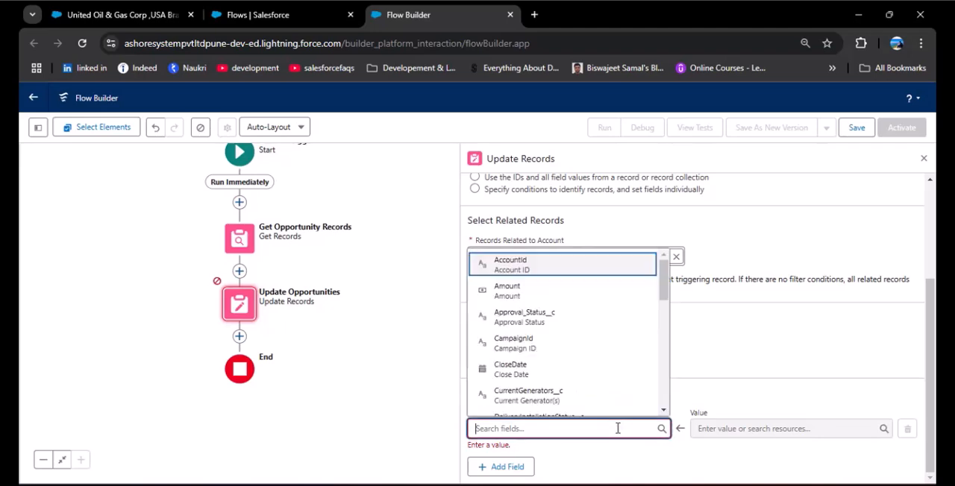
{"action": "scroll", "coordinate": [571, 311], "scroll_direction": "down", "scroll_amount": 5}
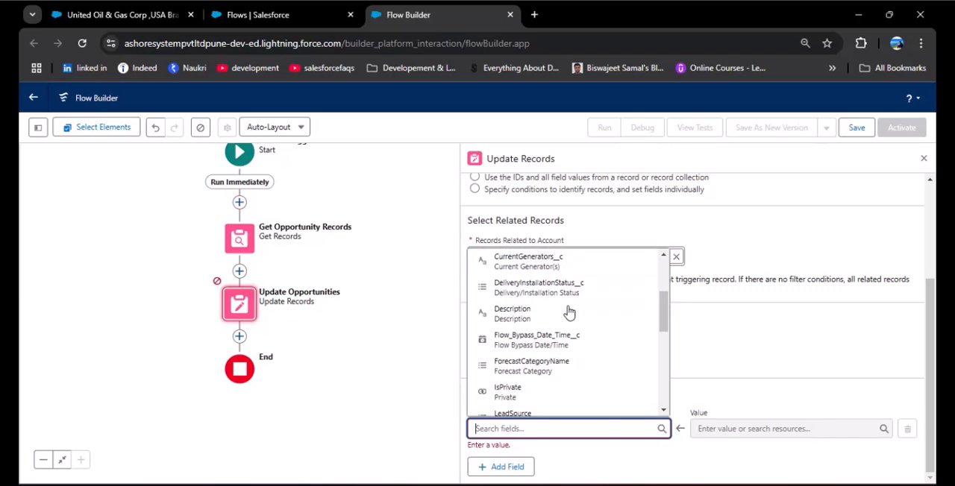
{"action": "scroll", "coordinate": [567, 313], "scroll_direction": "down", "scroll_amount": 5}
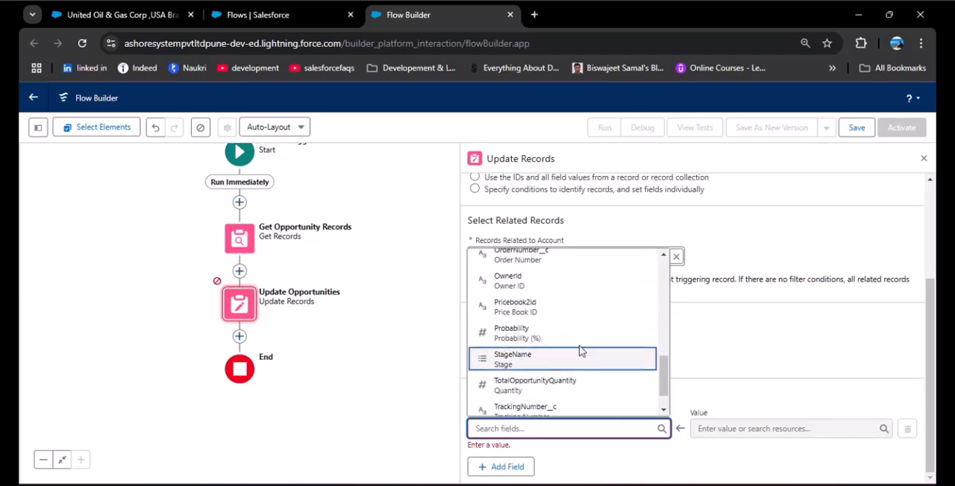
{"action": "left_click", "coordinate": [720, 356]}
{"action": "scroll", "coordinate": [720, 355], "scroll_direction": "up", "scroll_amount": 3}
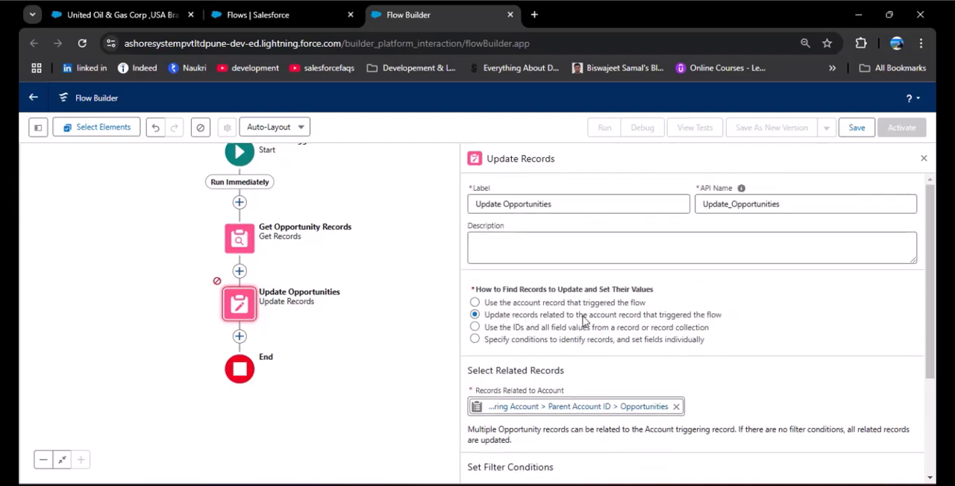
{"action": "left_click", "coordinate": [475, 327]}
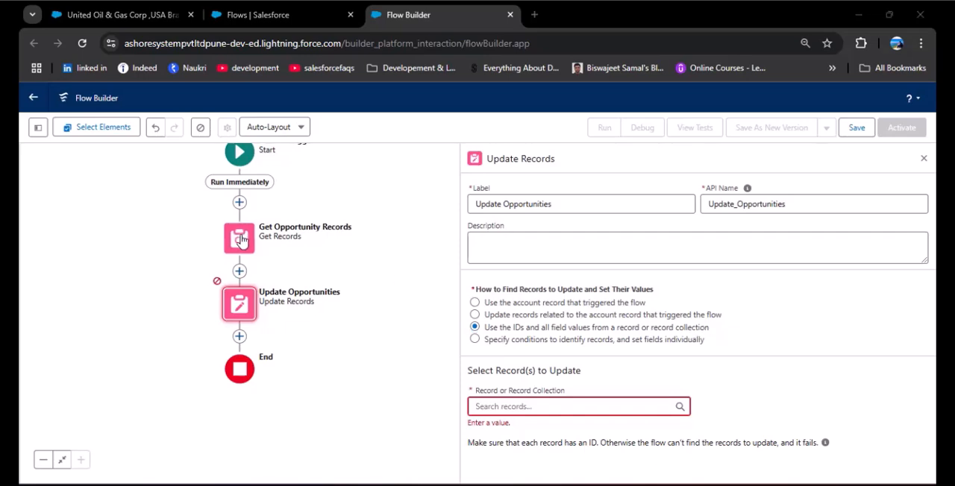
Review the filter conditions and record storage options of Get Opportunity Records, and return to the Update Opportunities configuration.
{"action": "left_click", "coordinate": [239, 241]}
{"action": "left_click", "coordinate": [239, 377]}
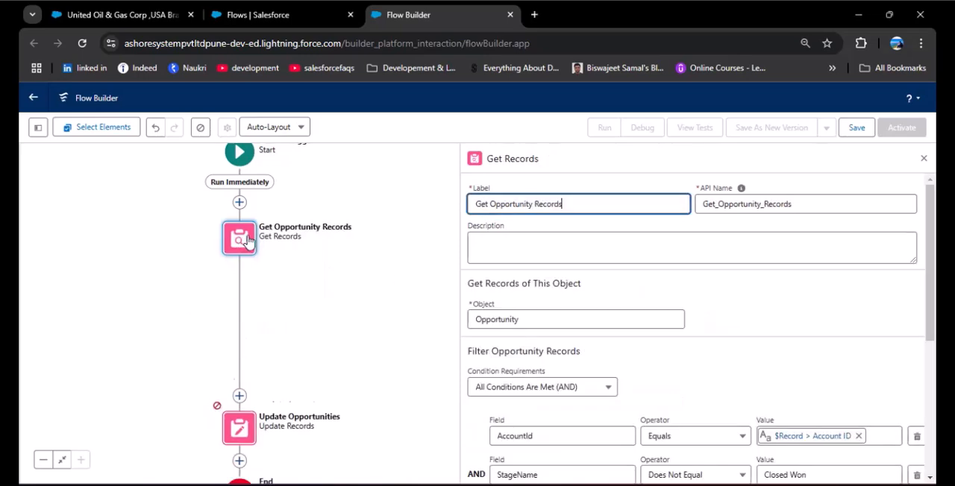
{"action": "scroll", "coordinate": [542, 322], "scroll_direction": "down", "scroll_amount": 1}
{"action": "scroll", "coordinate": [542, 322], "scroll_direction": "down", "scroll_amount": 3}
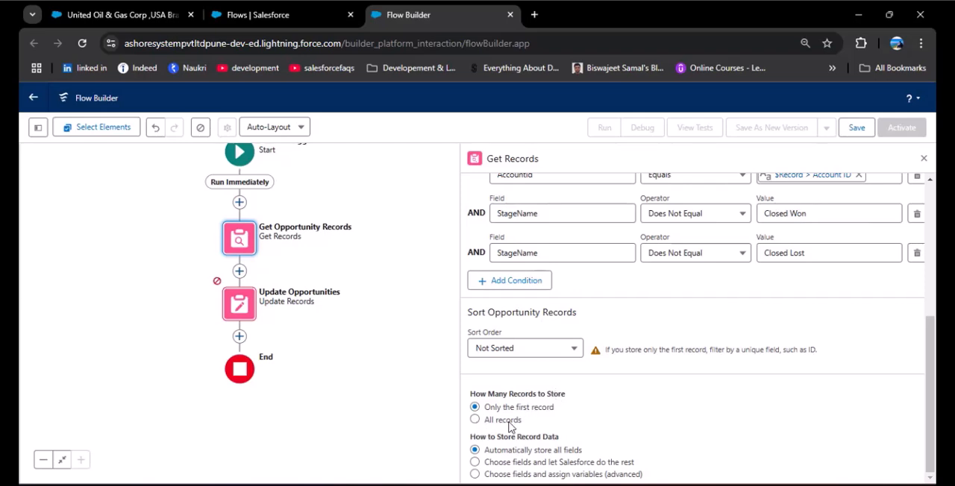
{"action": "left_click", "coordinate": [240, 304]}
{"action": "left_click", "coordinate": [239, 441]}
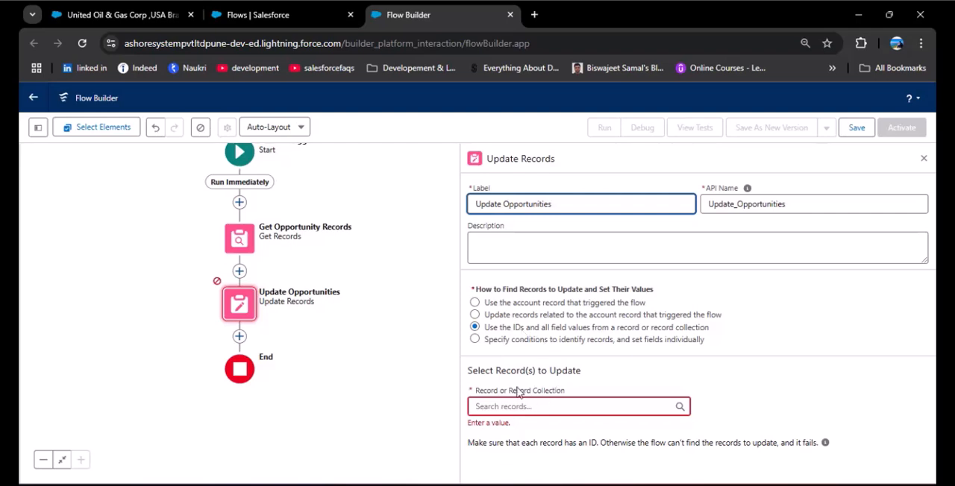
{"action": "left_click", "coordinate": [586, 364]}
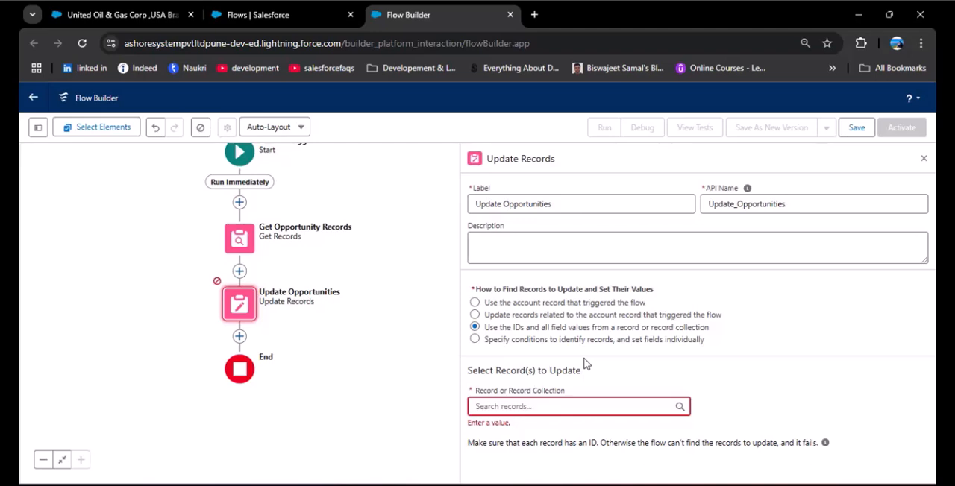
Have the update specify conditions and set fields individually on the Opportunity object, with condition requirements None—Update All Opportunity Records.
{"action": "left_click", "coordinate": [475, 328]}
{"action": "left_click", "coordinate": [475, 340]}
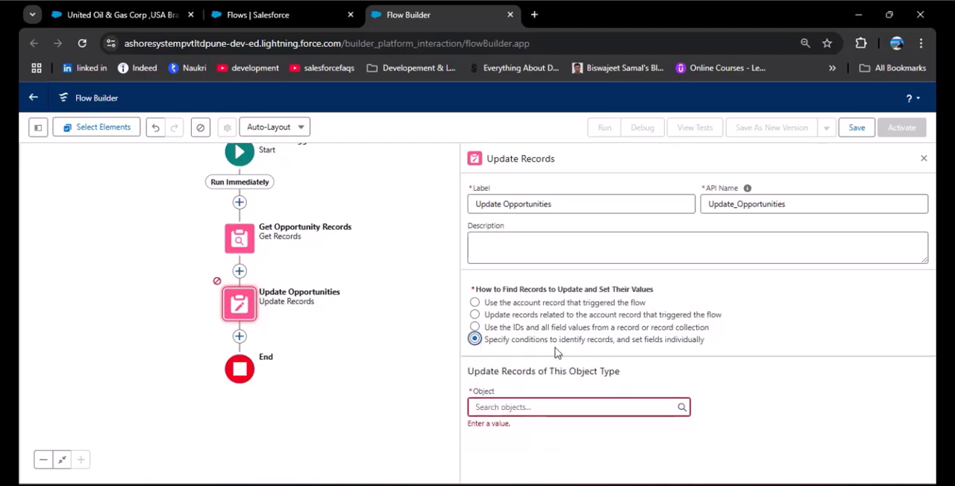
{"action": "left_click", "coordinate": [491, 407]}
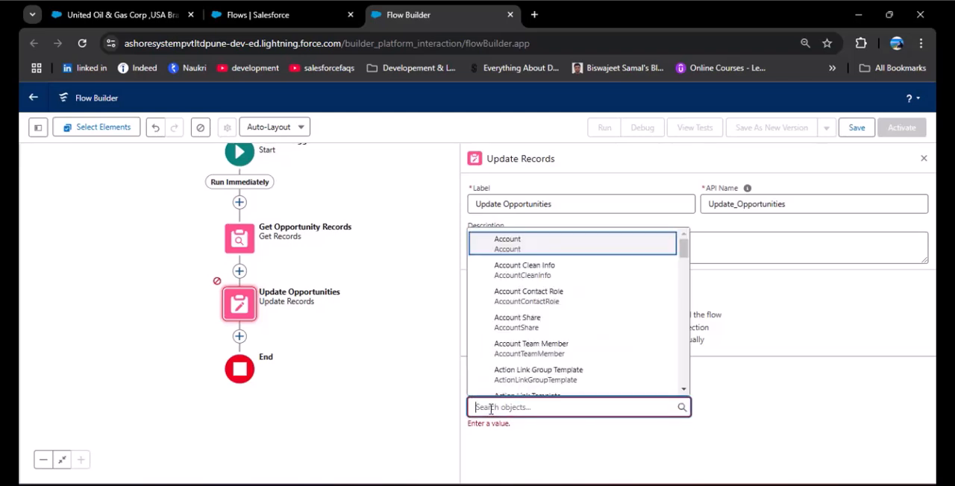
{"action": "type", "text": "Oppo"}
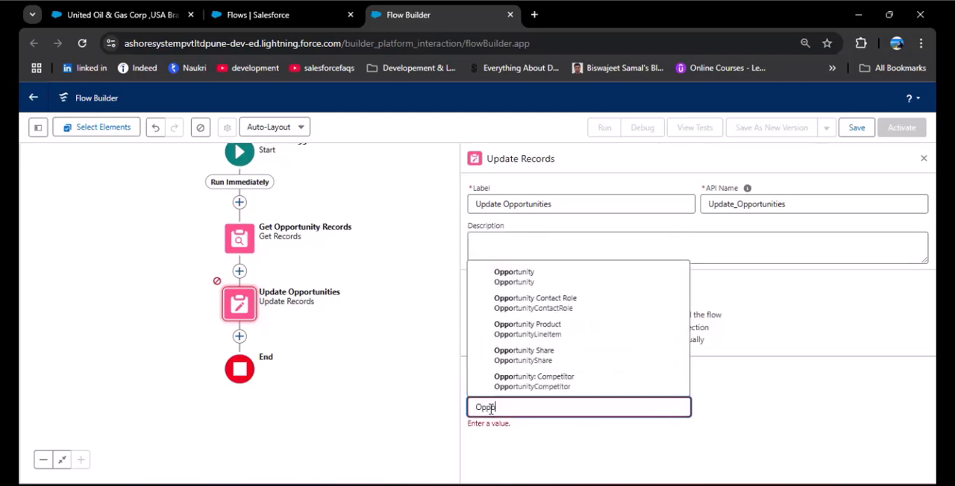
{"action": "left_click", "coordinate": [603, 276]}
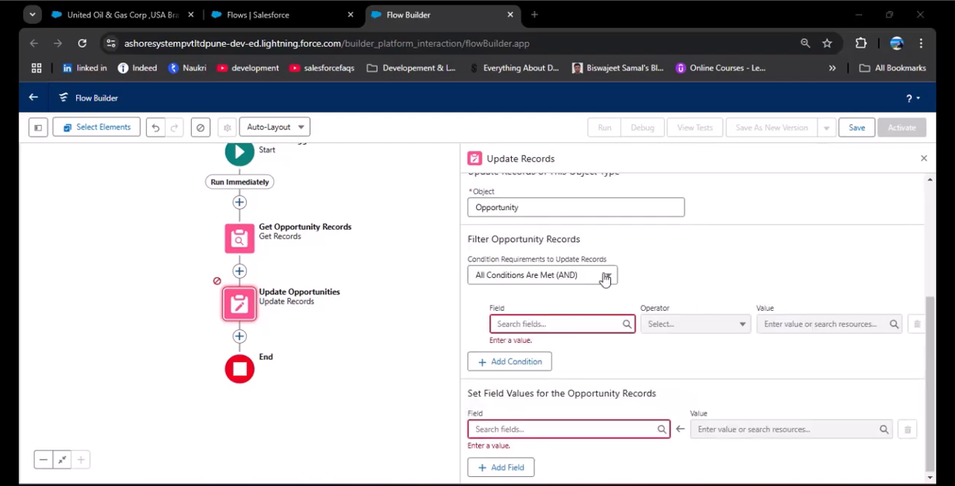
{"action": "left_click", "coordinate": [606, 276]}
{"action": "left_click", "coordinate": [587, 300]}
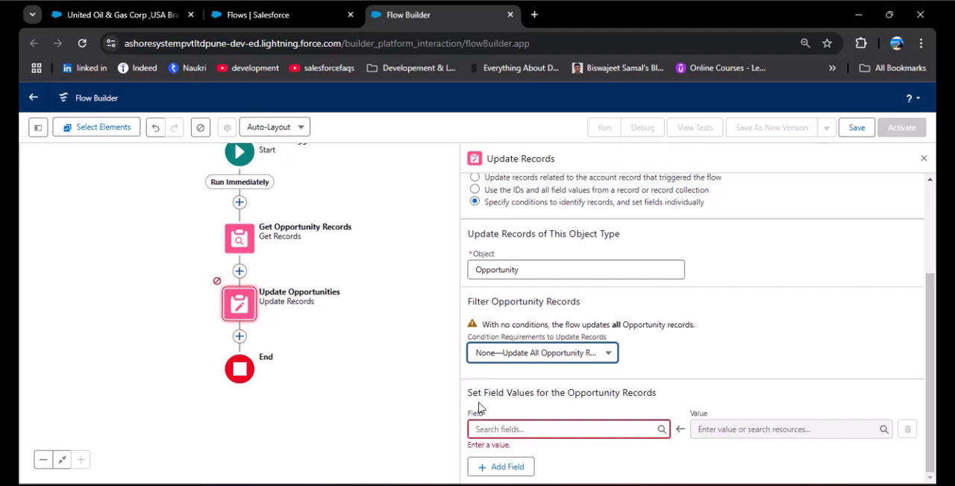
Set the StageName field value to Closed Won for the opportunity records and close the Update Records configuration.
{"action": "left_click", "coordinate": [572, 430]}
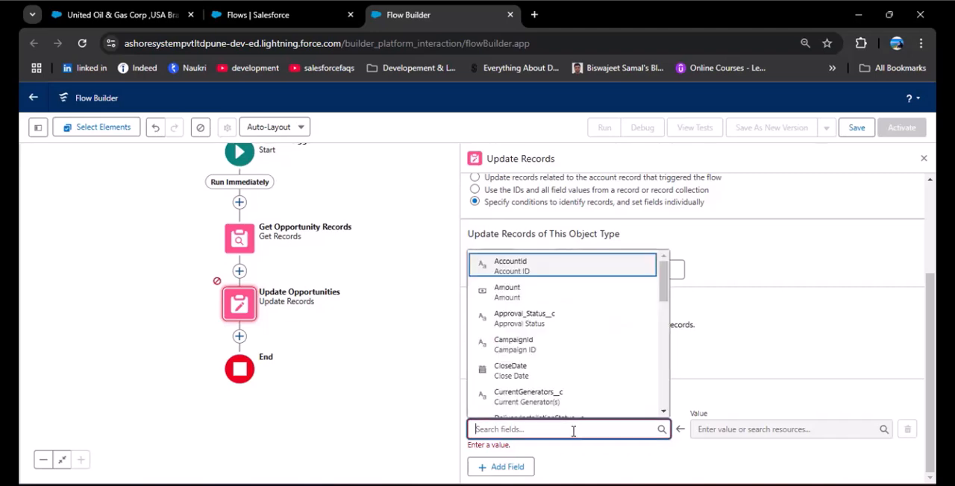
{"action": "type", "text": "Stage"}
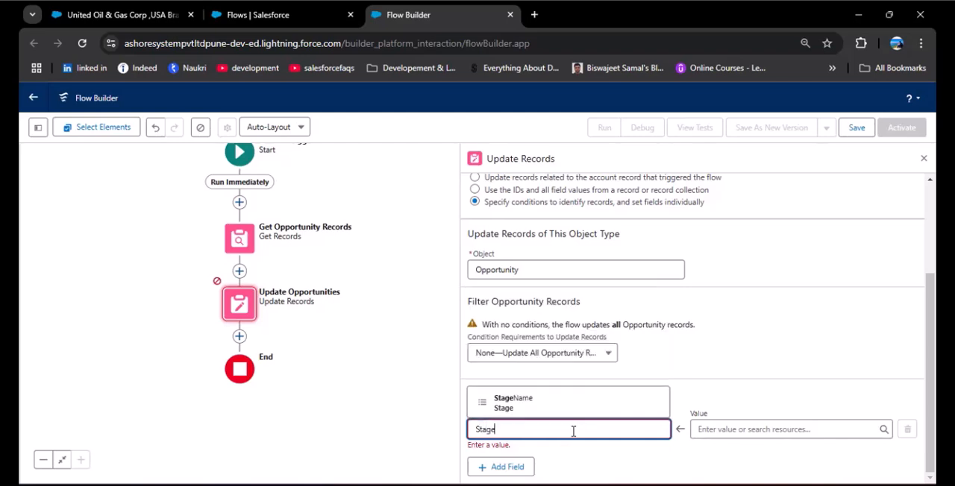
{"action": "left_click", "coordinate": [547, 399]}
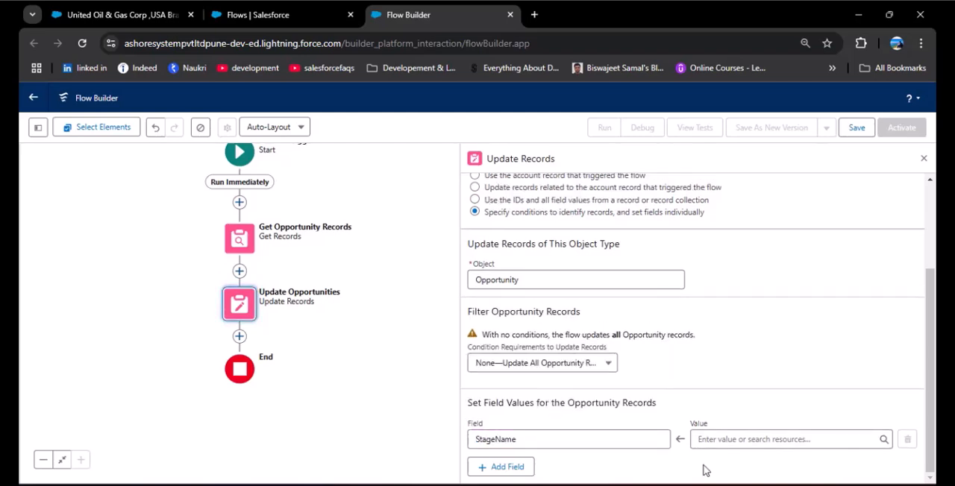
{"action": "left_click", "coordinate": [719, 441]}
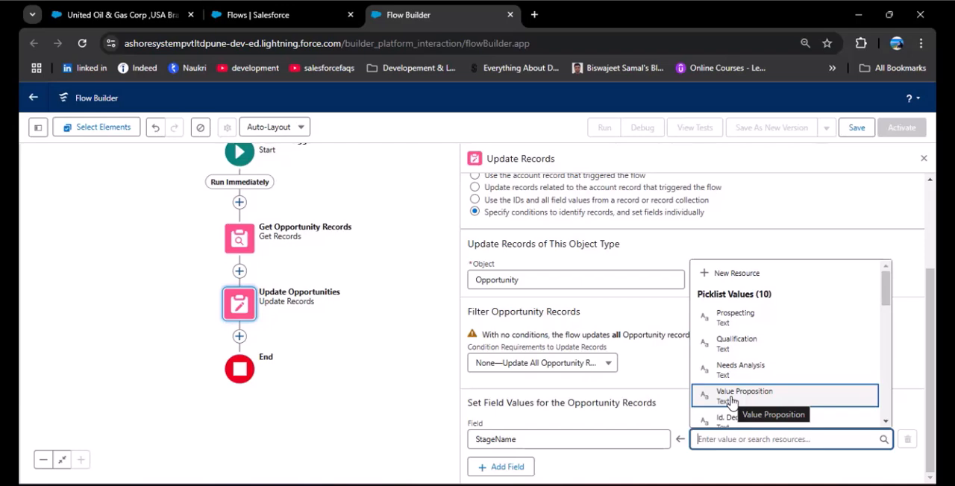
{"action": "scroll", "coordinate": [757, 341], "scroll_direction": "down", "scroll_amount": 3}
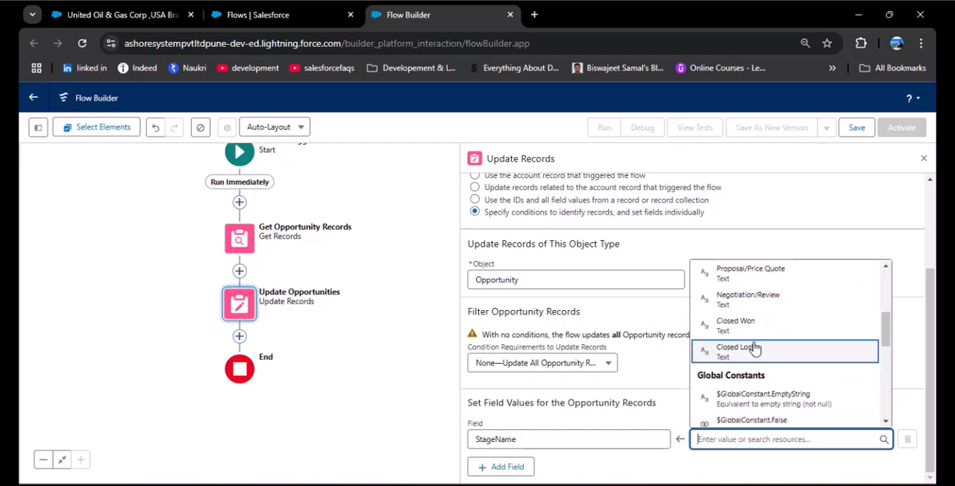
{"action": "left_click", "coordinate": [759, 332]}
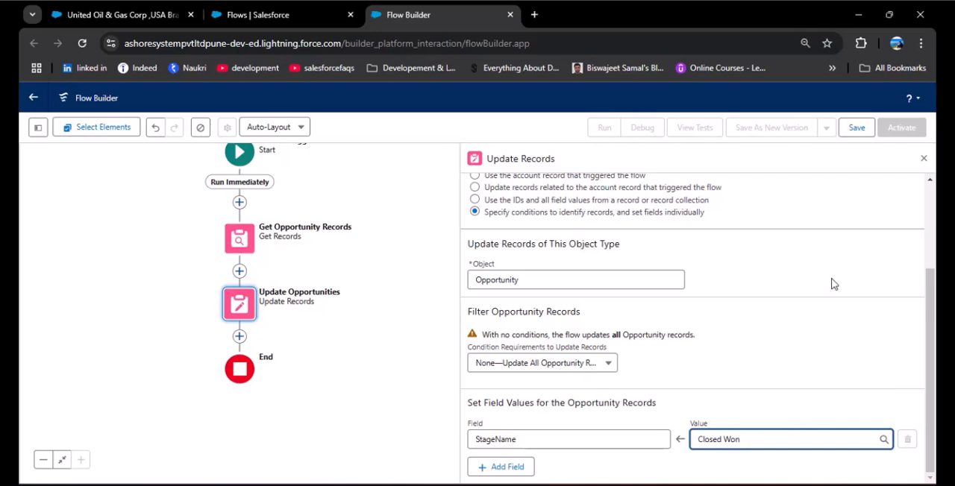
{"action": "left_click", "coordinate": [923, 160]}
Try to save the flow with the label "Update Related Opportunities" and the API name Update_Related_Opportunities.
{"action": "left_click_drag", "start_coordinate": [469, 273], "coordinate": [726, 300]}
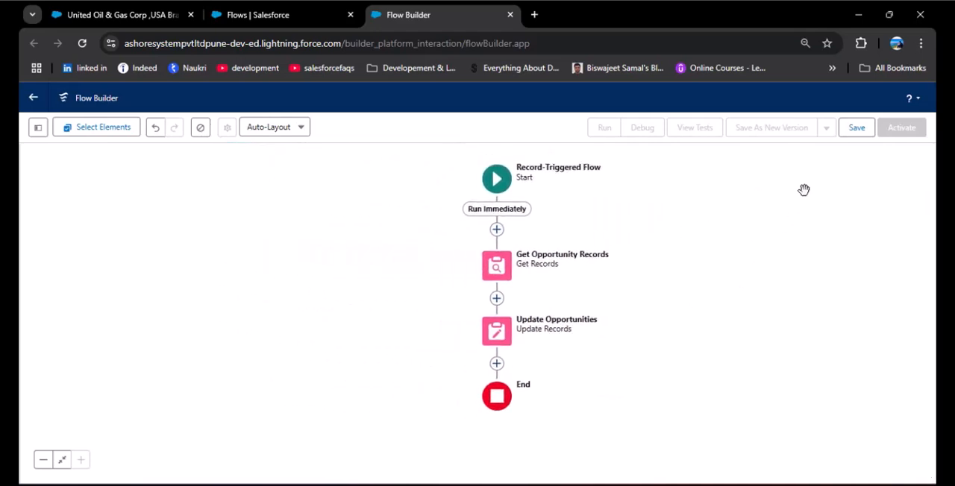
{"action": "left_click", "coordinate": [856, 128]}
{"action": "left_click", "coordinate": [377, 237]}
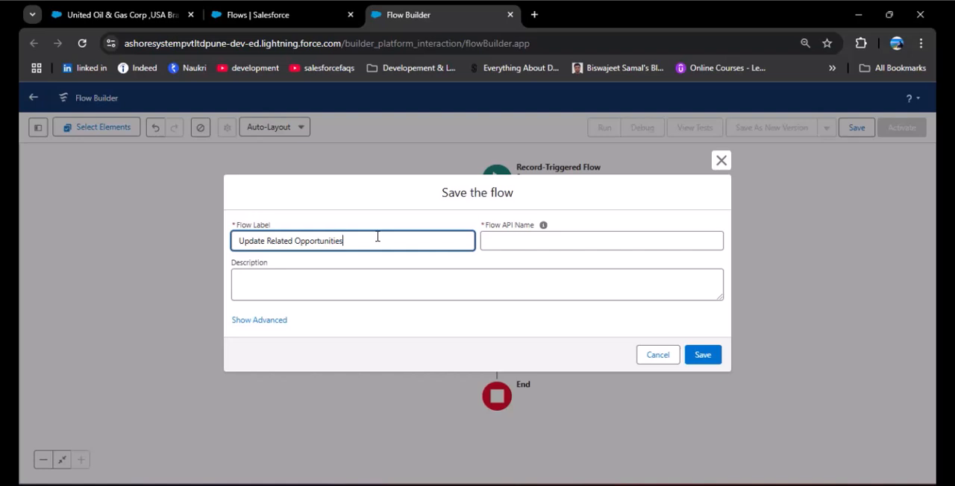
{"action": "left_click", "coordinate": [520, 241]}
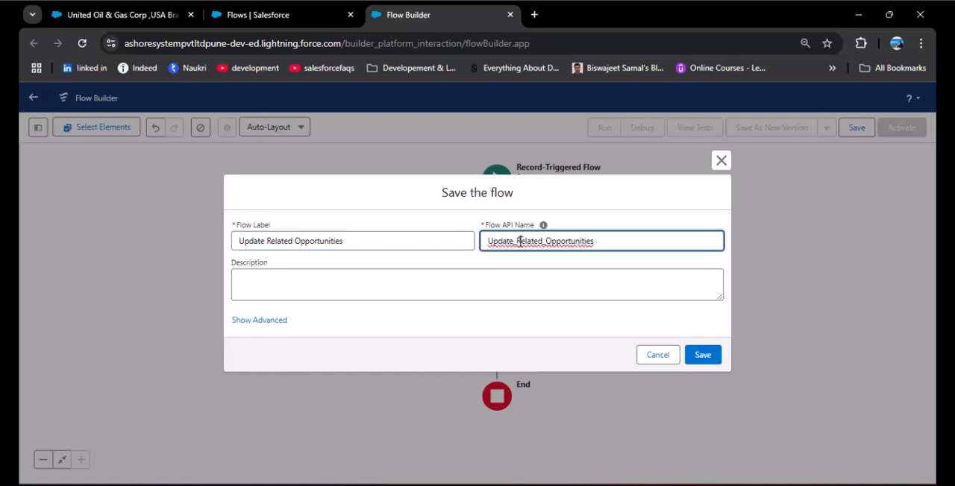
{"action": "left_click", "coordinate": [704, 358]}
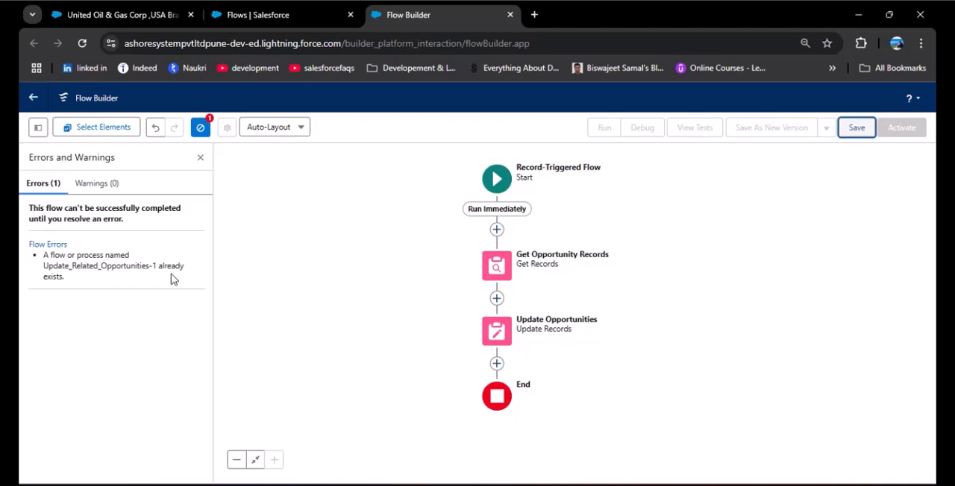
Save the flow under the new label Change Opportunity Records.
{"action": "left_click", "coordinate": [854, 130]}
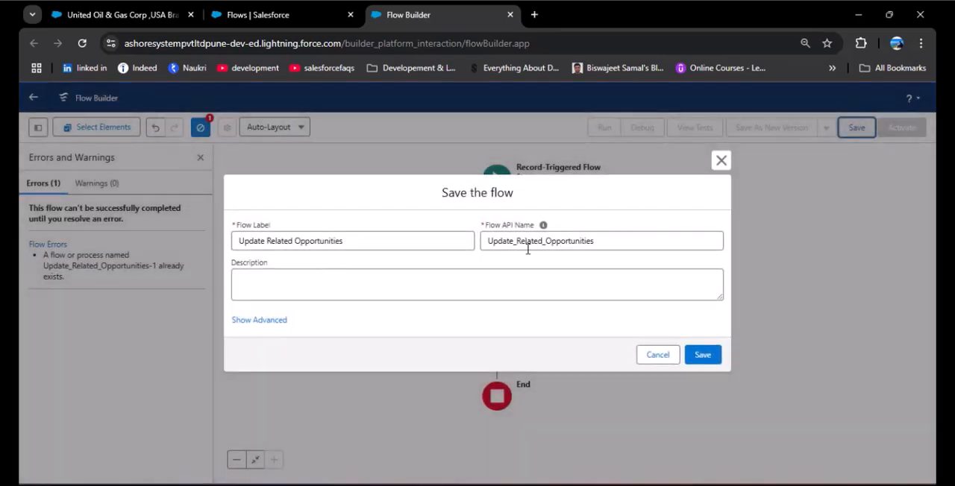
{"action": "left_click", "coordinate": [425, 239]}
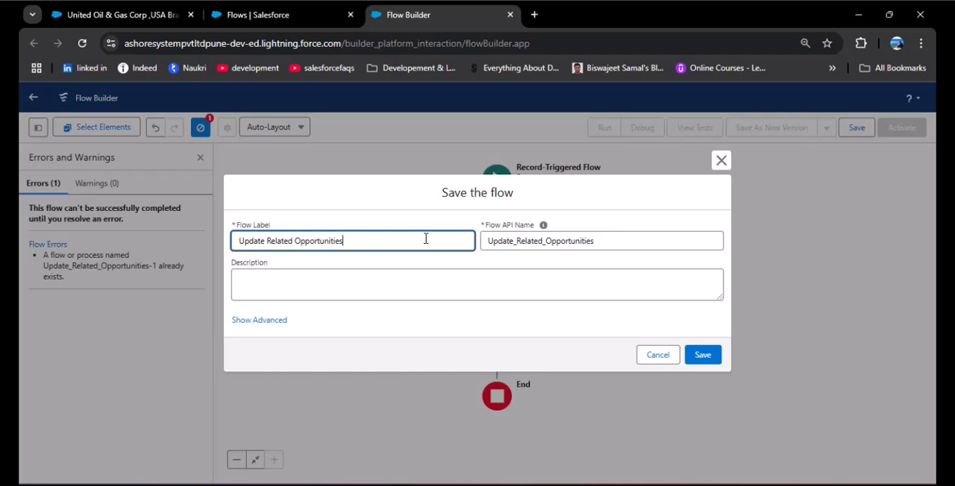
{"action": "left_click", "coordinate": [646, 242]}
{"action": "type", "text": "1"}
{"action": "left_click", "coordinate": [703, 355]}
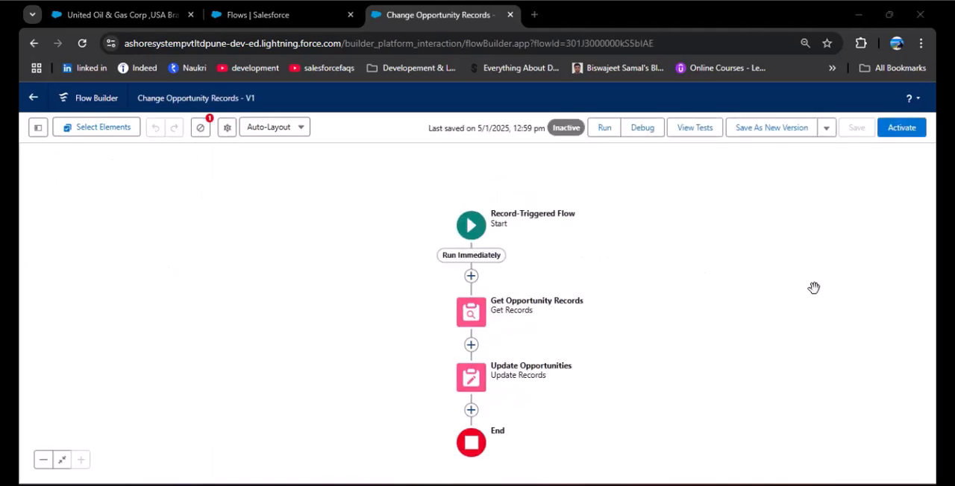
Set up a debug run on the Run Immediately path with United Oil & Gas Corp ,USA Branch as the triggering account.
{"action": "left_click", "coordinate": [643, 130]}
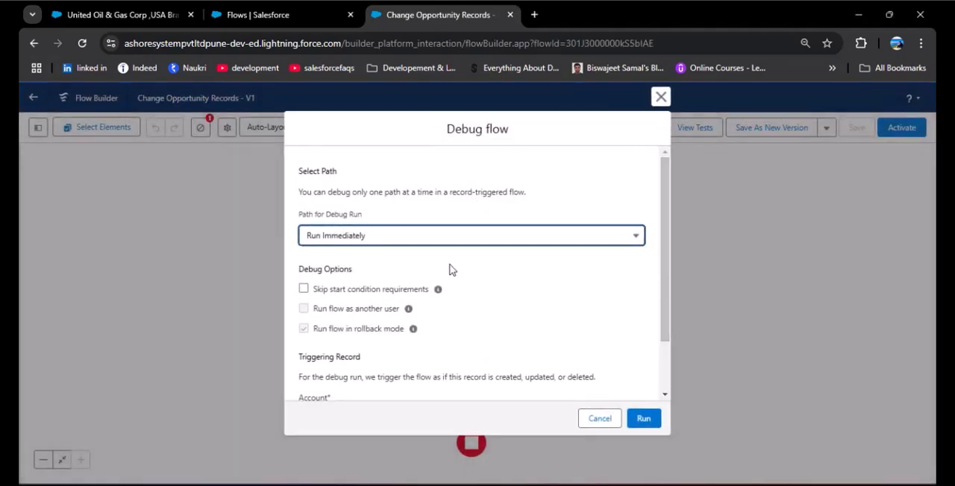
{"action": "scroll", "coordinate": [447, 281], "scroll_direction": "down", "scroll_amount": 2}
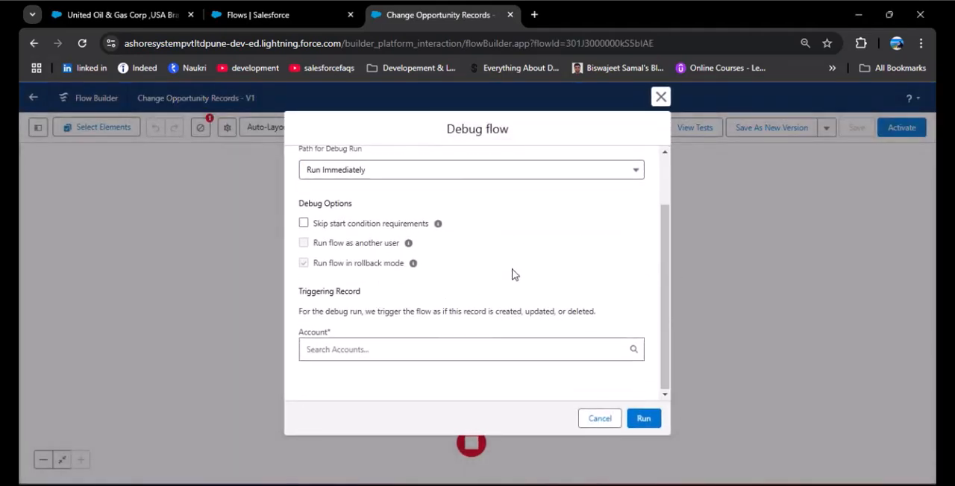
{"action": "left_click", "coordinate": [394, 348]}
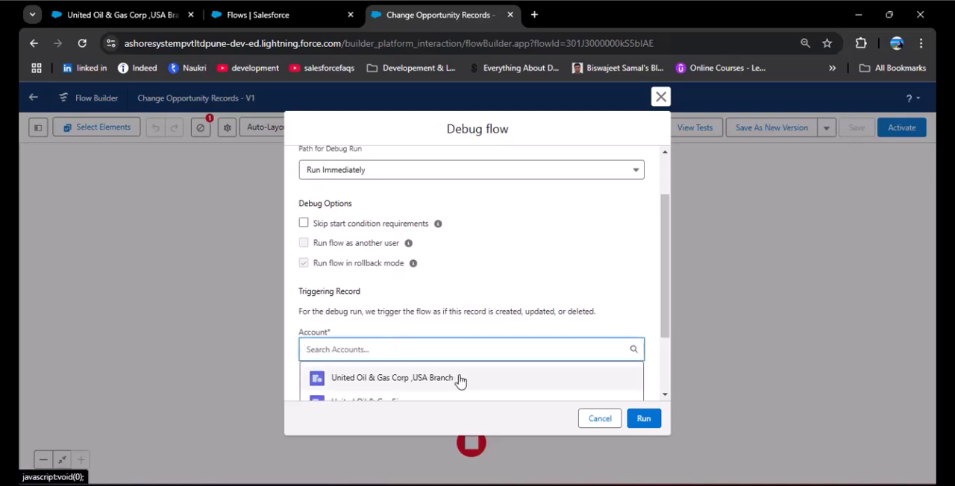
{"action": "left_click", "coordinate": [379, 378]}
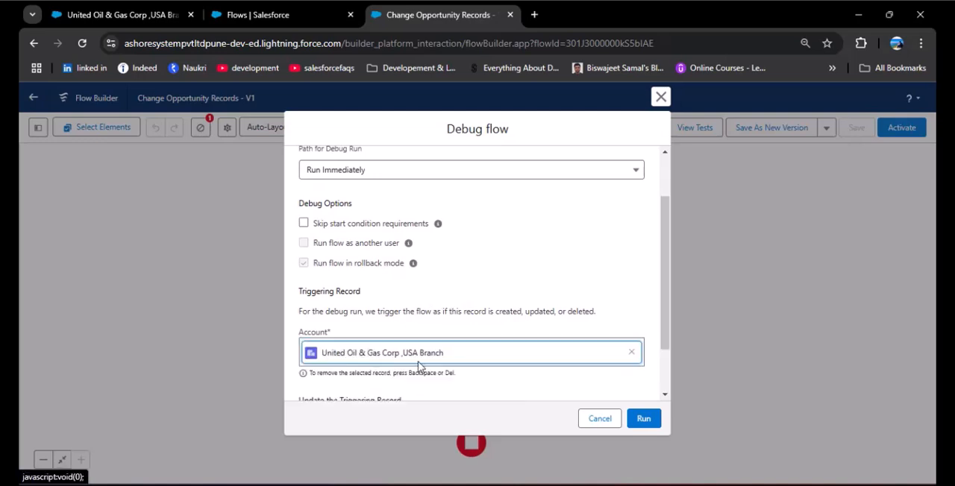
Set the triggering record's Account Priority to High, run the debug, and activate the flow.
{"action": "scroll", "coordinate": [473, 312], "scroll_direction": "down", "scroll_amount": 5}
{"action": "scroll", "coordinate": [567, 316], "scroll_direction": "down", "scroll_amount": 3}
{"action": "scroll", "coordinate": [428, 323], "scroll_direction": "up", "scroll_amount": 3}
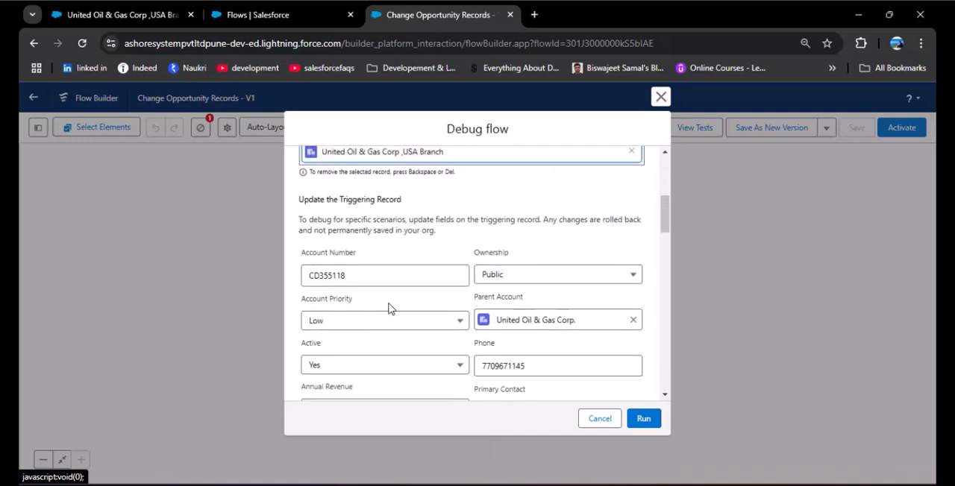
{"action": "left_click", "coordinate": [439, 322]}
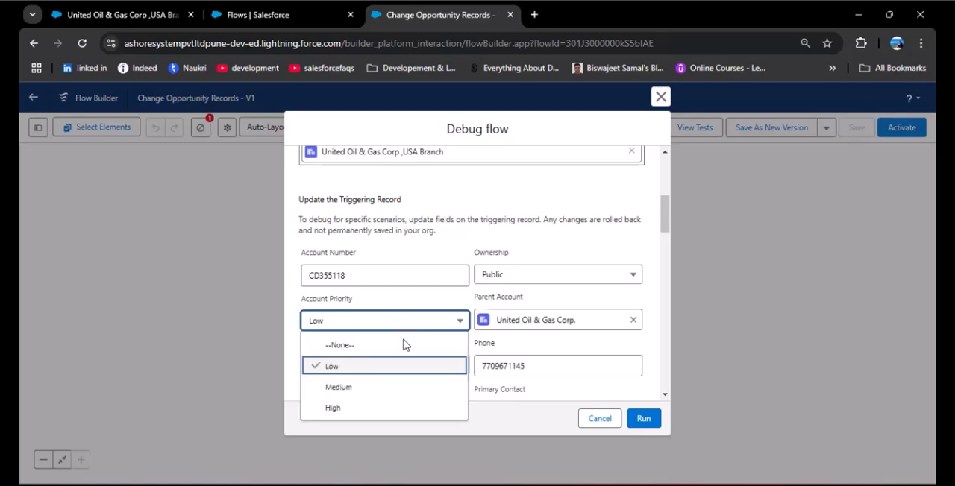
{"action": "left_click", "coordinate": [345, 408]}
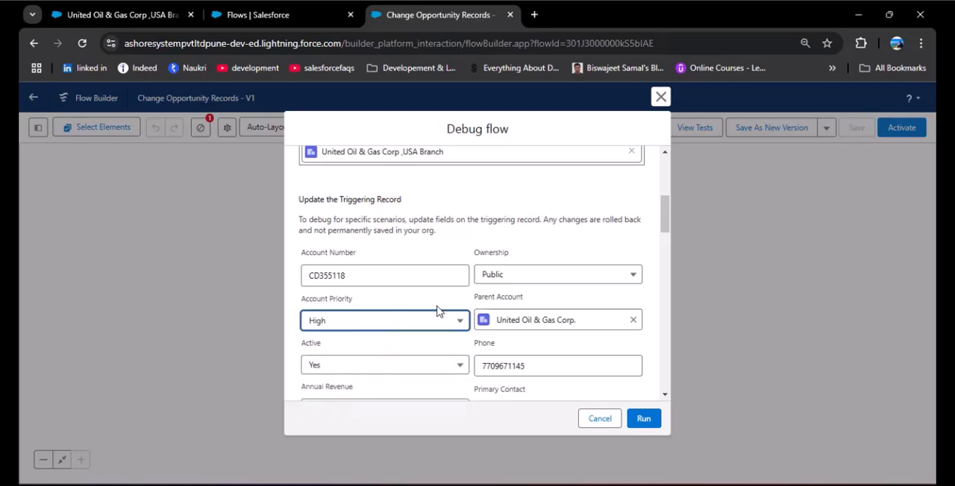
{"action": "left_click", "coordinate": [640, 417]}
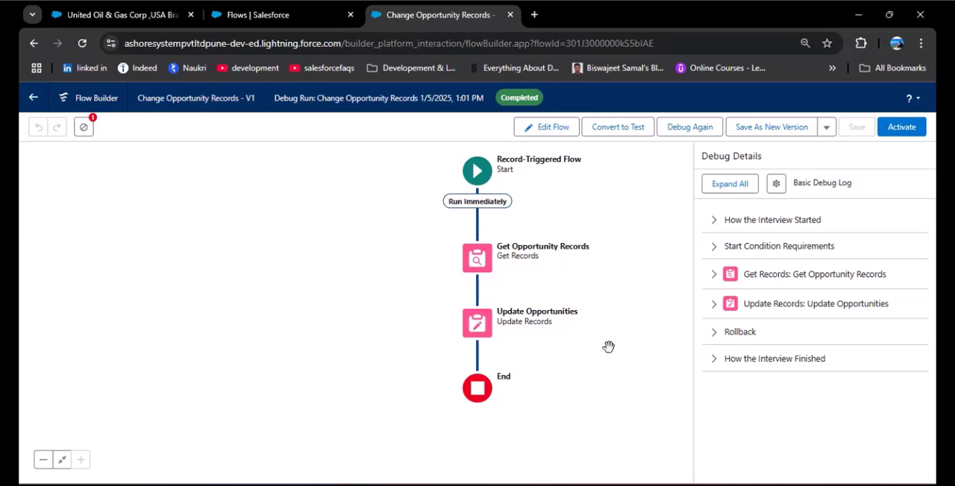
{"action": "left_click", "coordinate": [902, 128]}
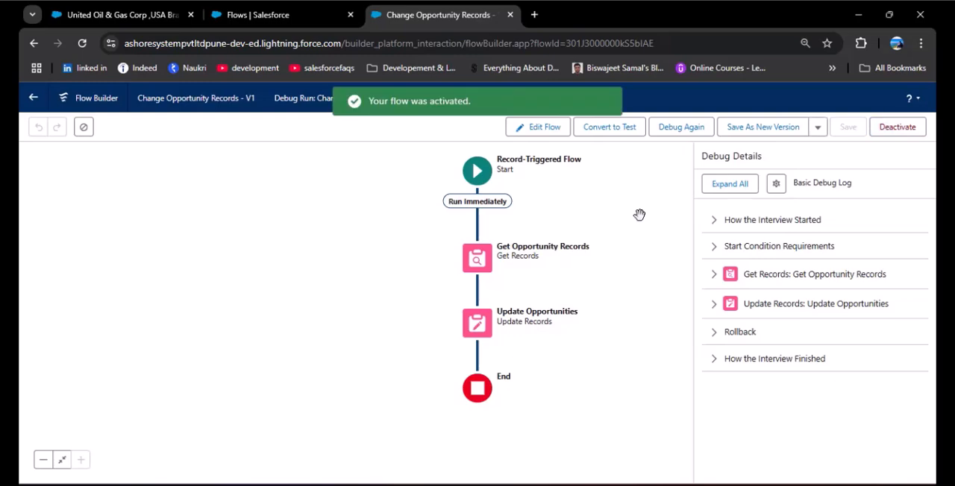
Reopen the United Oil & Gas Corp ,USA Branch account from the accounts list and check the stages of its related opportunities.
{"action": "left_click", "coordinate": [109, 8]}
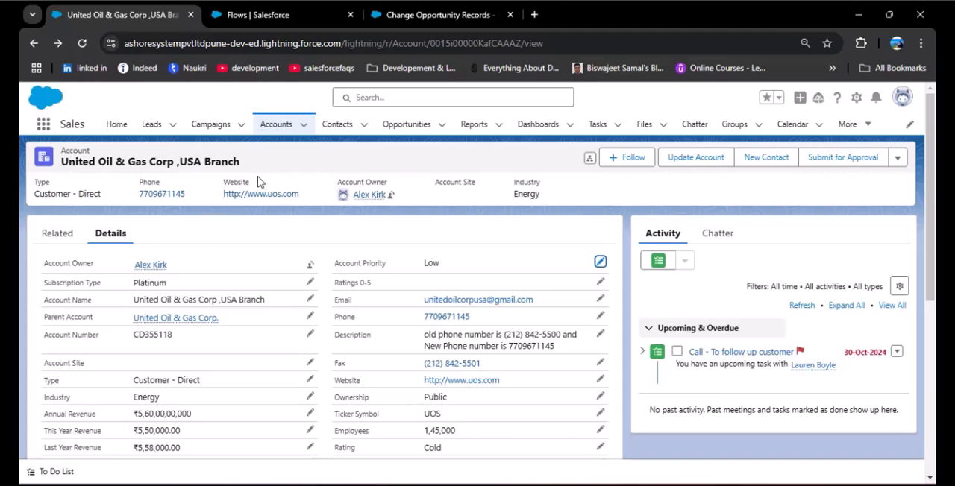
{"action": "left_click", "coordinate": [269, 124]}
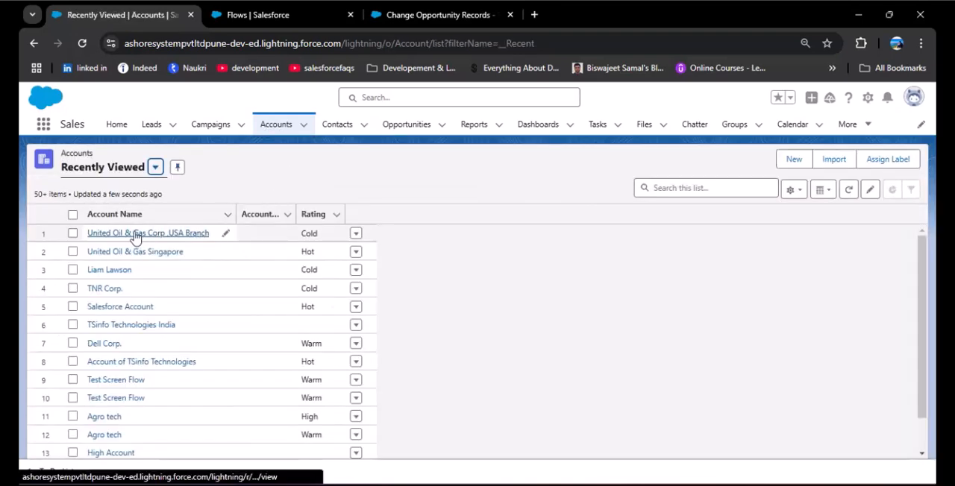
{"action": "left_click", "coordinate": [138, 234]}
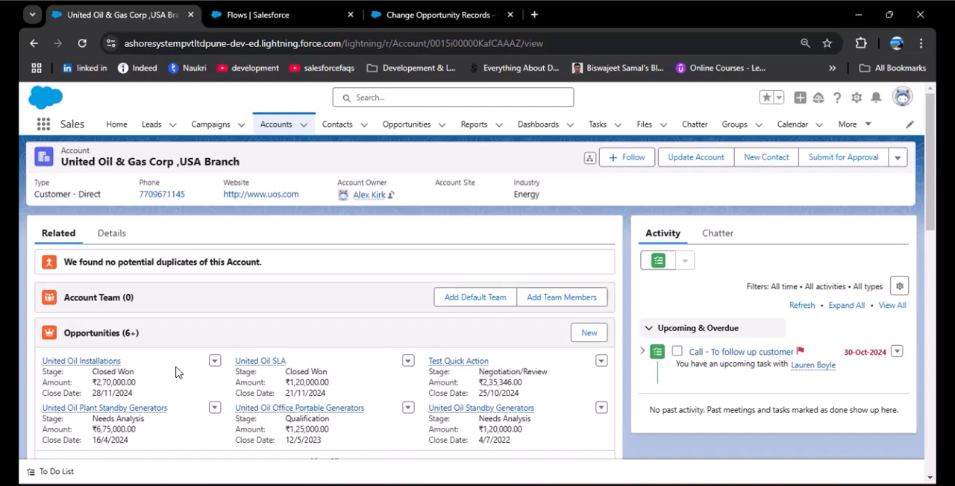
Change the Account Priority in the account's details to High and save the record.
{"action": "left_click", "coordinate": [112, 235]}
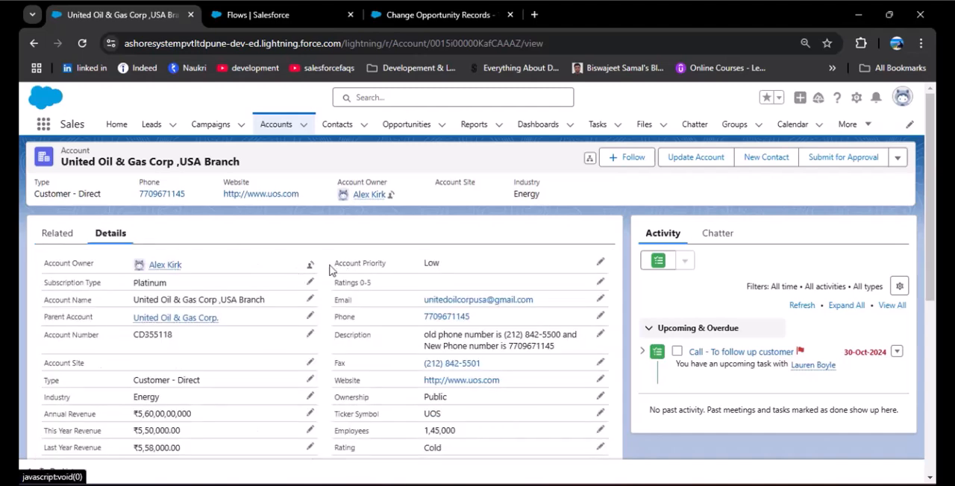
{"action": "left_click_drag", "start_coordinate": [336, 263], "coordinate": [388, 265]}
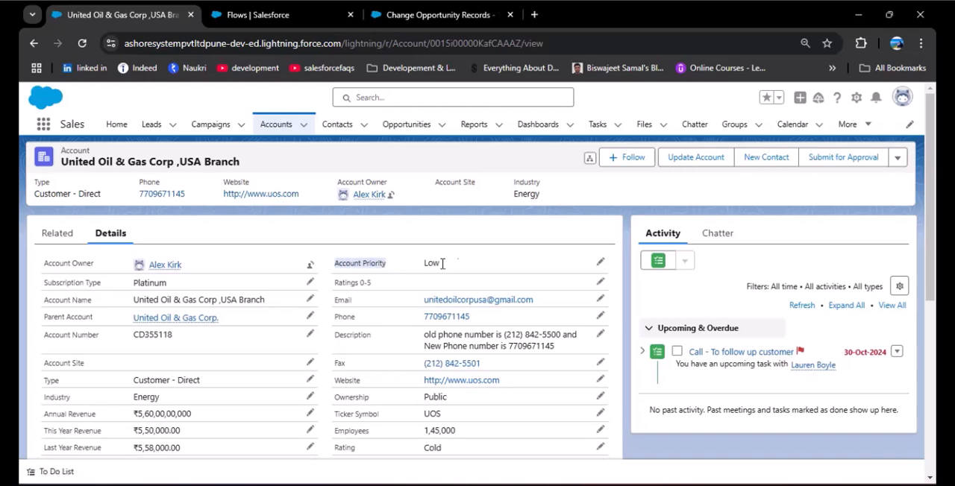
{"action": "left_click", "coordinate": [603, 265]}
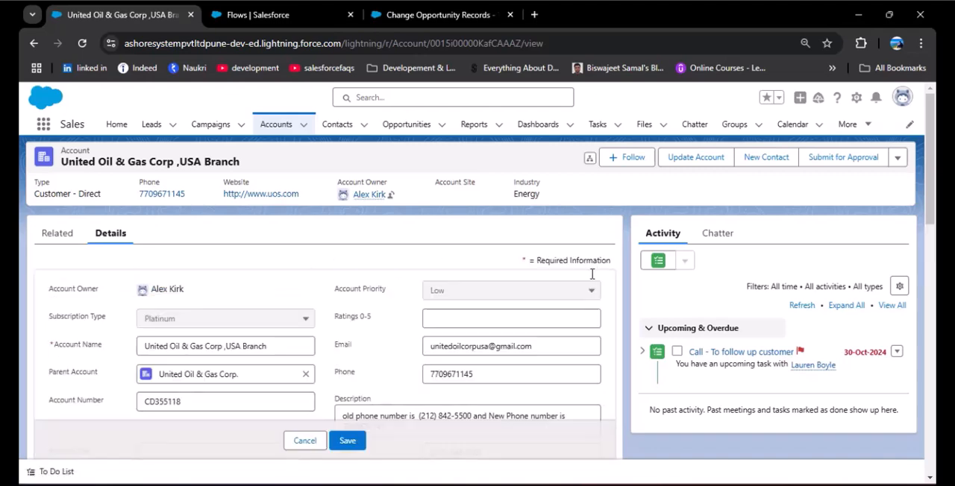
{"action": "left_click", "coordinate": [459, 292]}
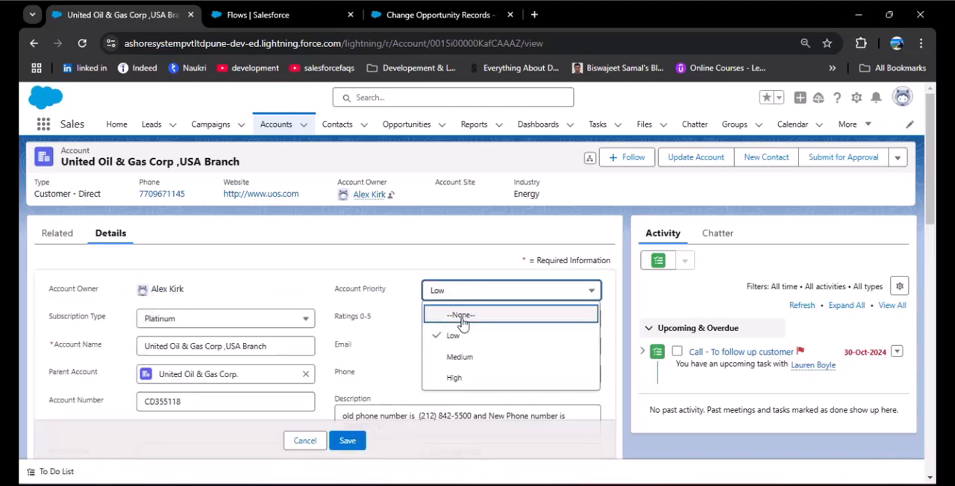
{"action": "left_click", "coordinate": [453, 378]}
{"action": "left_click", "coordinate": [346, 443]}
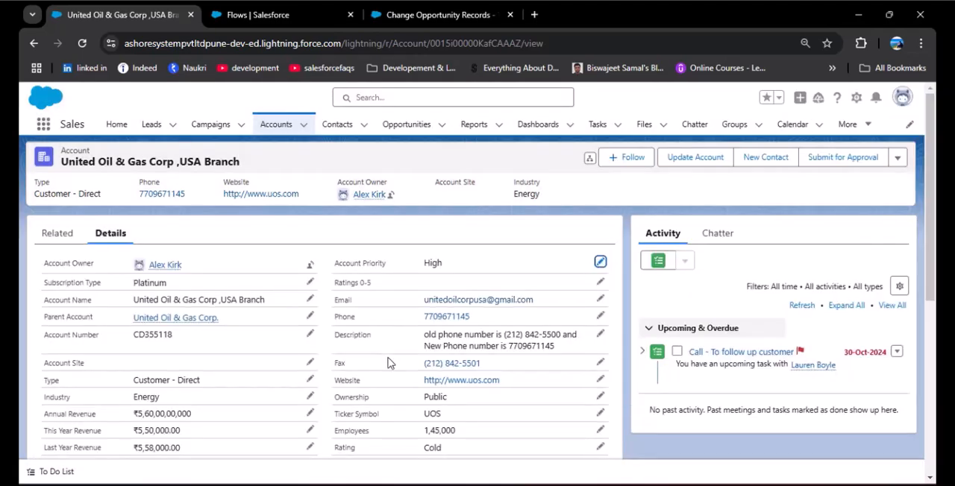
View the account's full list of related opportunities to check their stages.
{"action": "left_click", "coordinate": [67, 233]}
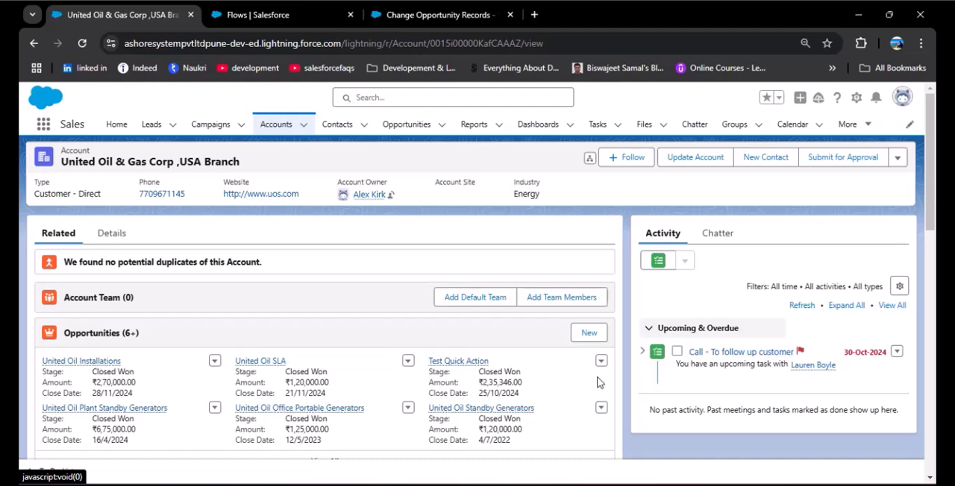
{"action": "scroll", "coordinate": [560, 390], "scroll_direction": "down", "scroll_amount": 1}
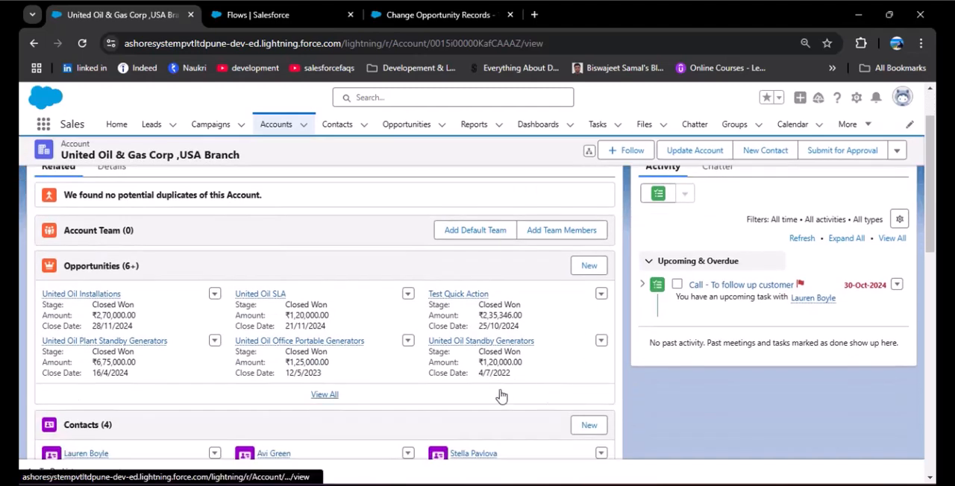
{"action": "left_click", "coordinate": [323, 397]}
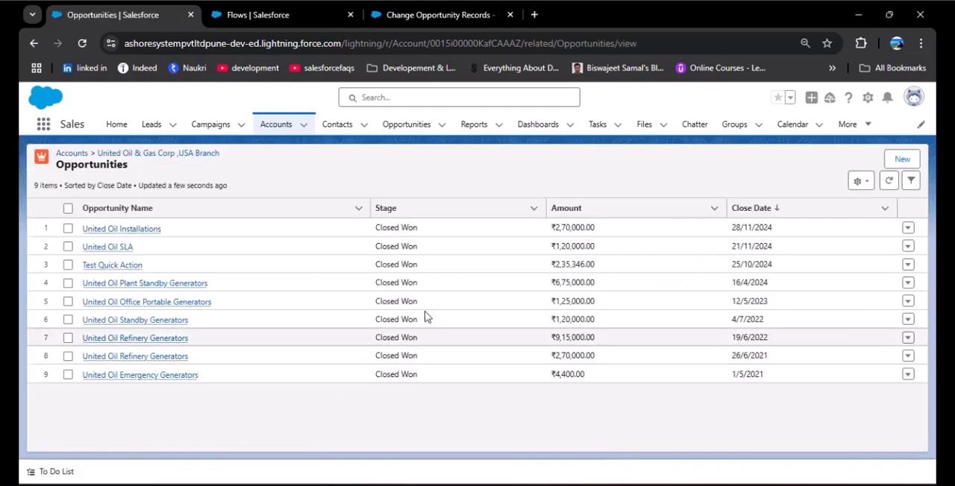